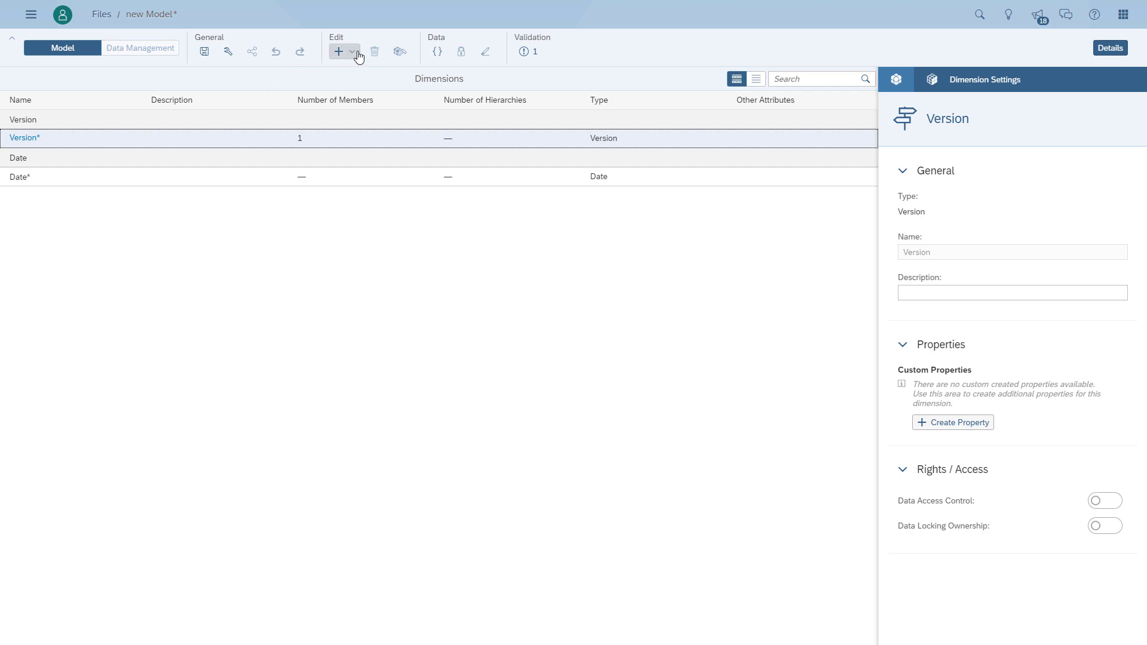
Step: Add an Account-type dimension named Account to the model
click(346, 52)
click(356, 70)
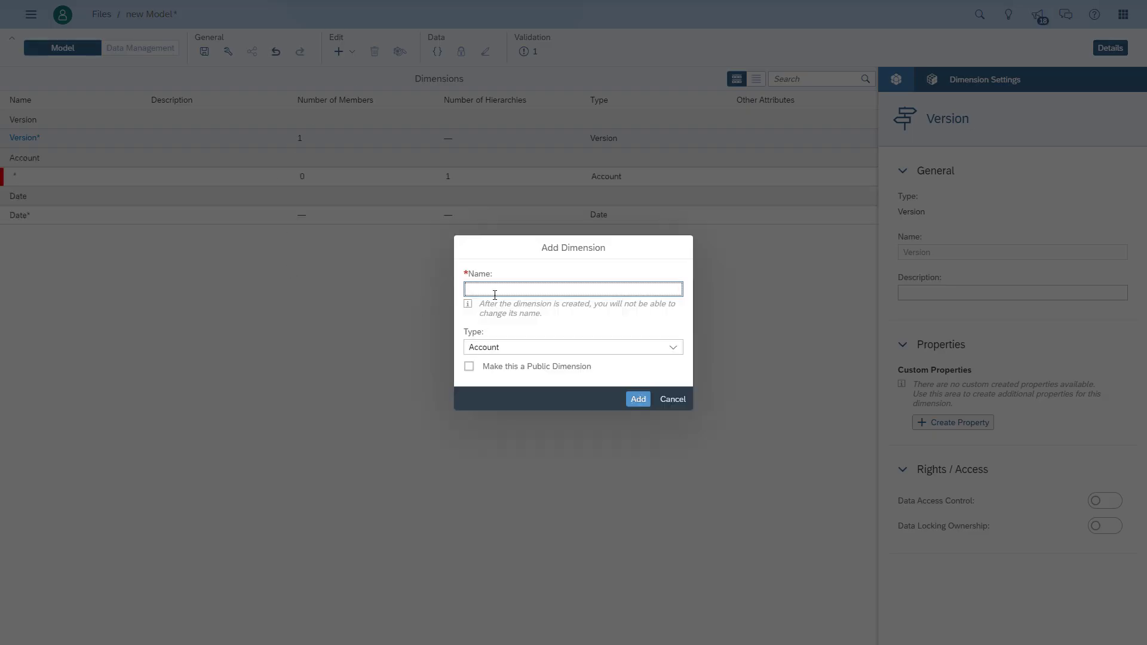
text(Account)
click(638, 399)
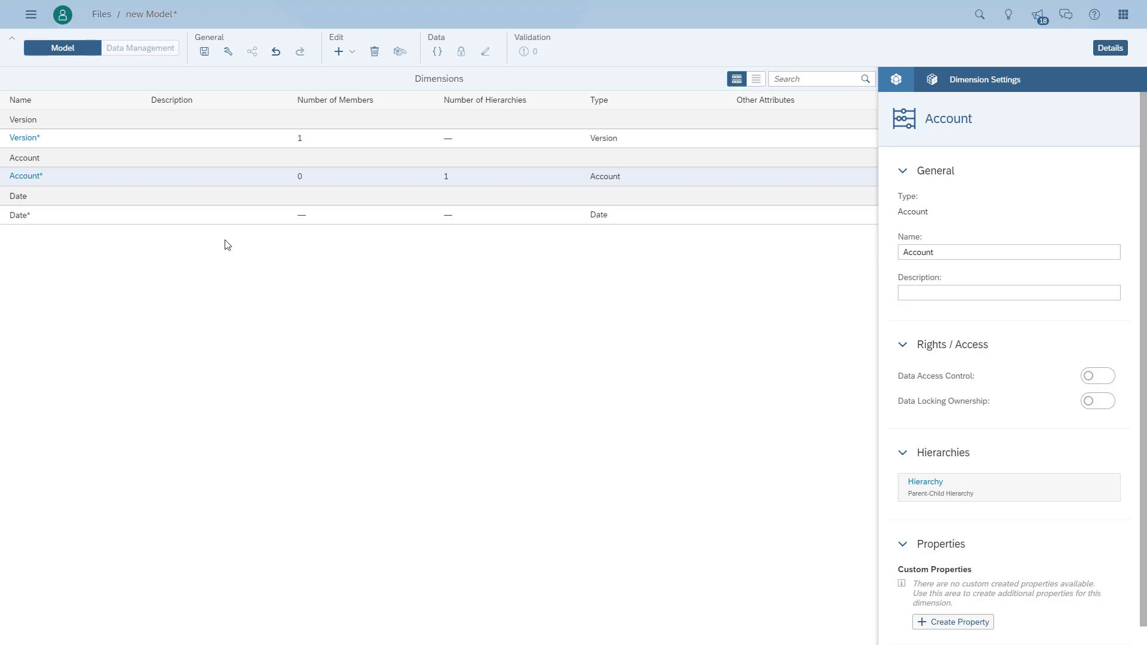
Step: Open the Account dimension's member table, switch to Excel and copy A2:C38 from the Account Dimension sheet of VDT_Income_2.xlsx
click(32, 182)
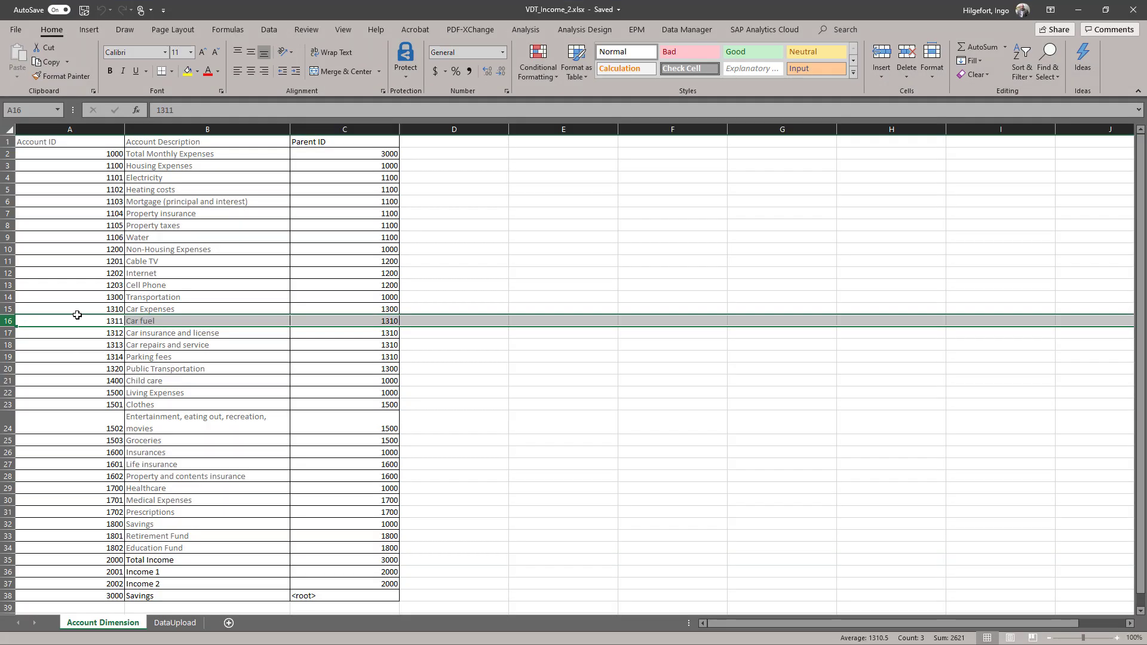
click(110, 154)
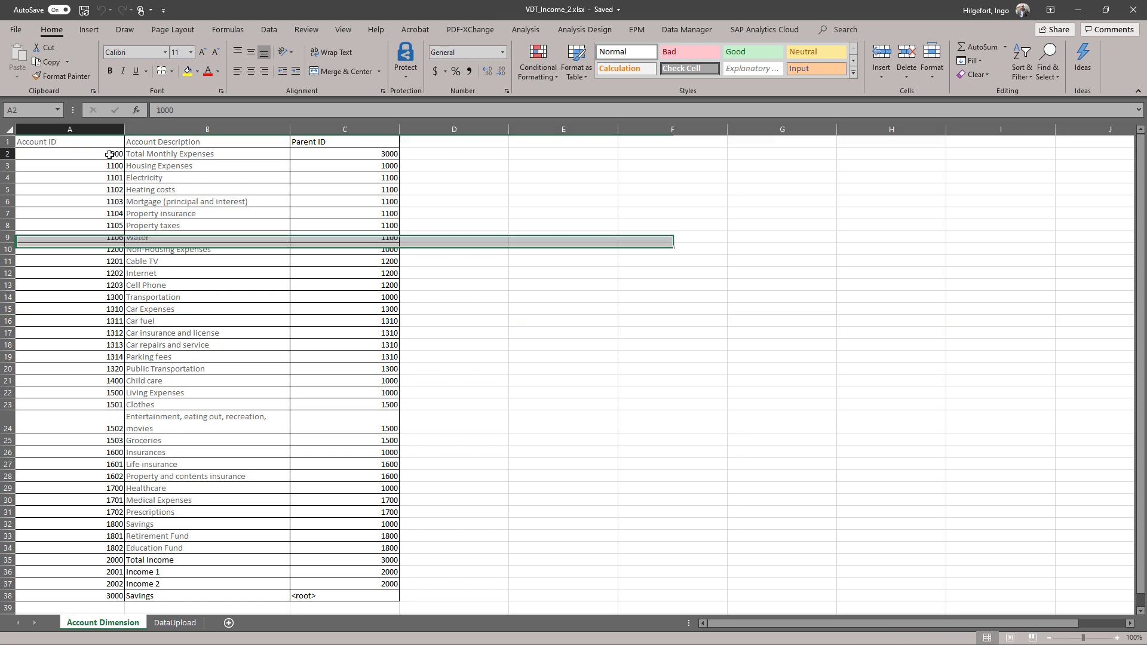
scroll(326, 463, down, 5)
shift+click(345, 415)
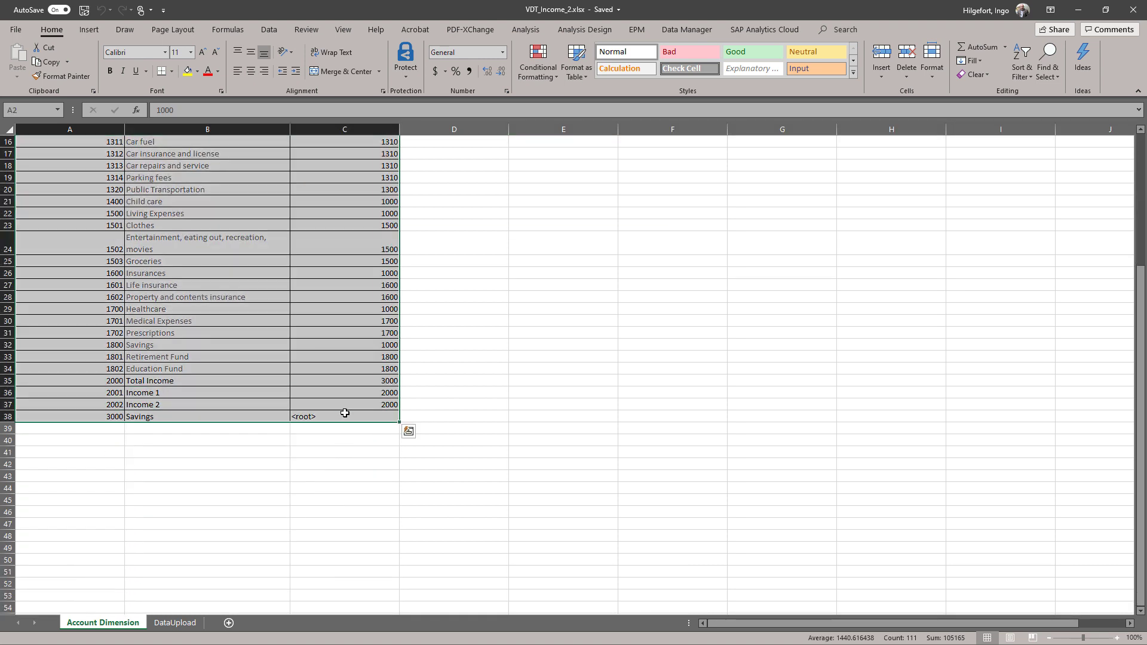
key(ctrl+c)
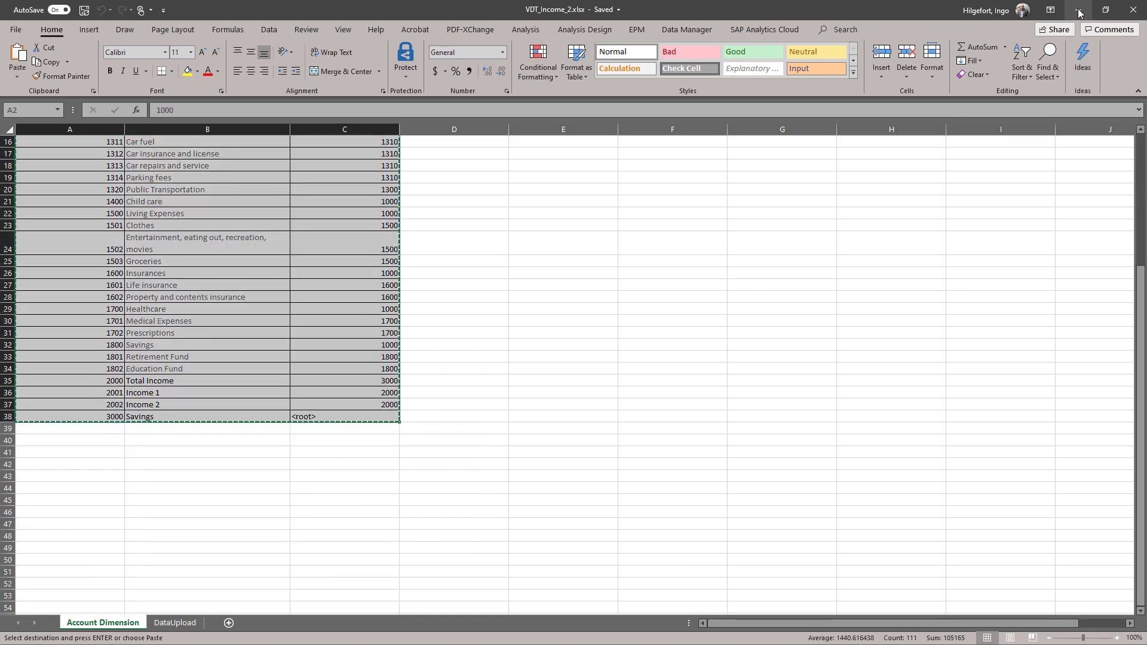
Step: Switch back to SAP Analytics Cloud, paste the copied accounts starting at the first Member ID cell, and return to the model's dimensions
click(1079, 9)
click(66, 115)
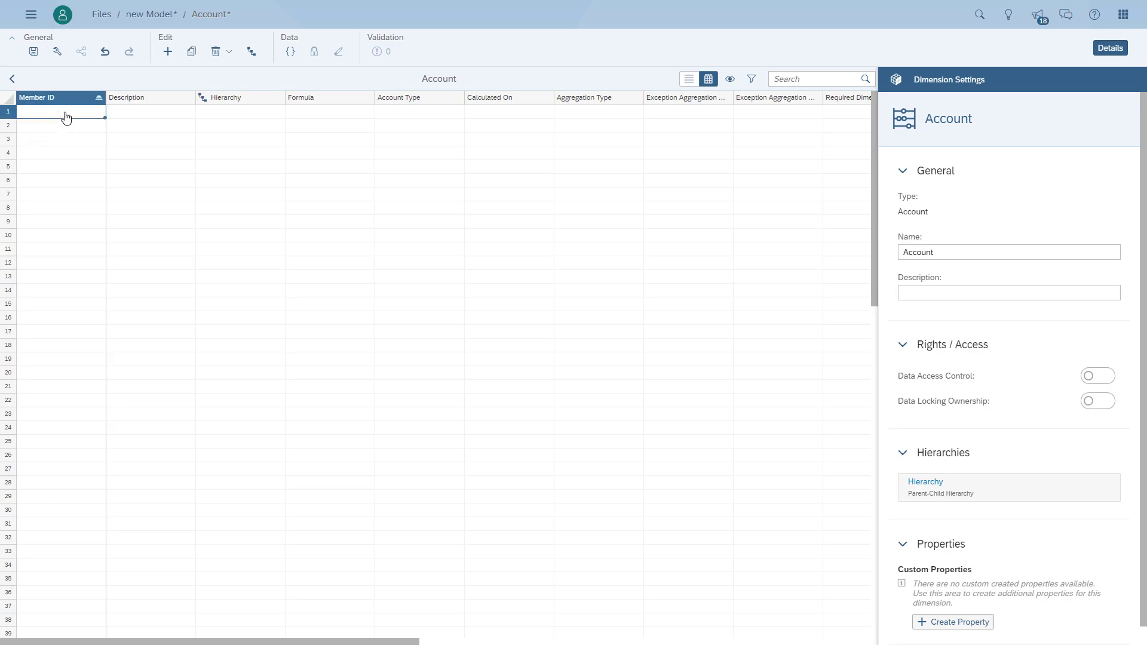
key(ctrl+v)
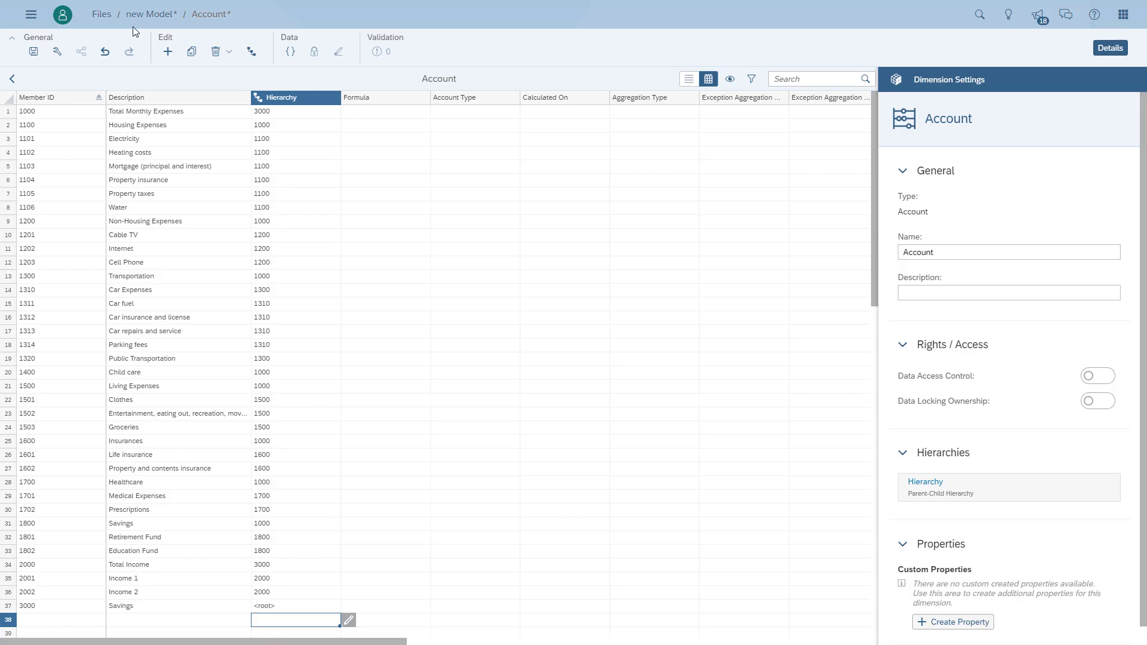
click(12, 78)
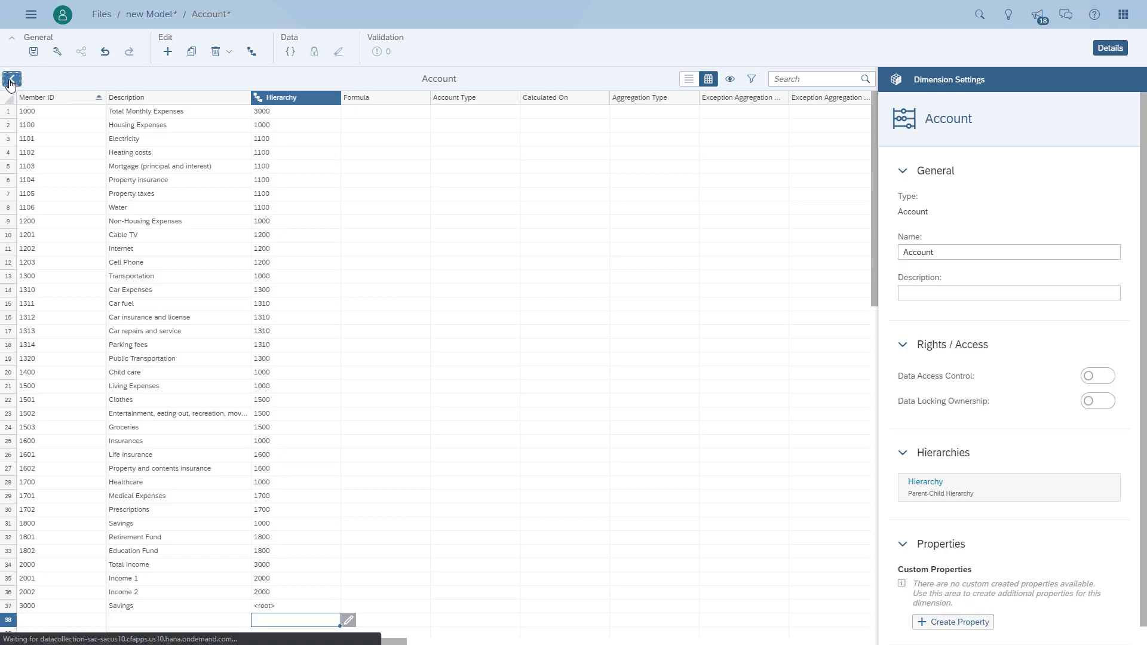
Step: Rename the Date dimension to CalendarMonth and give it the description Calendar Month
click(105, 220)
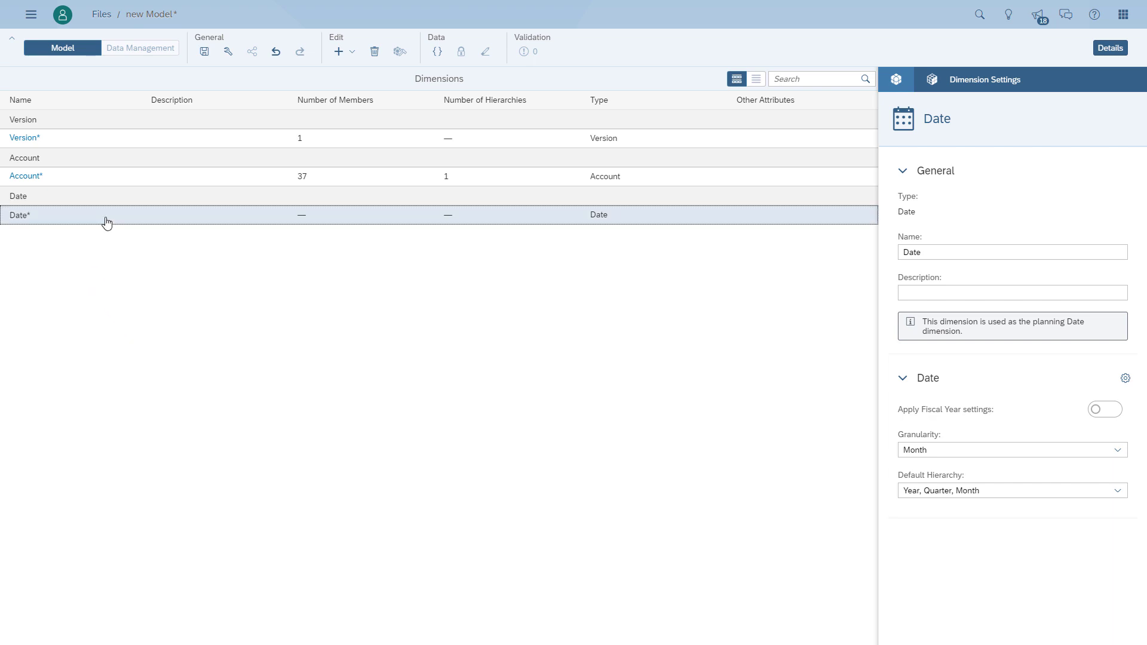
text(C)
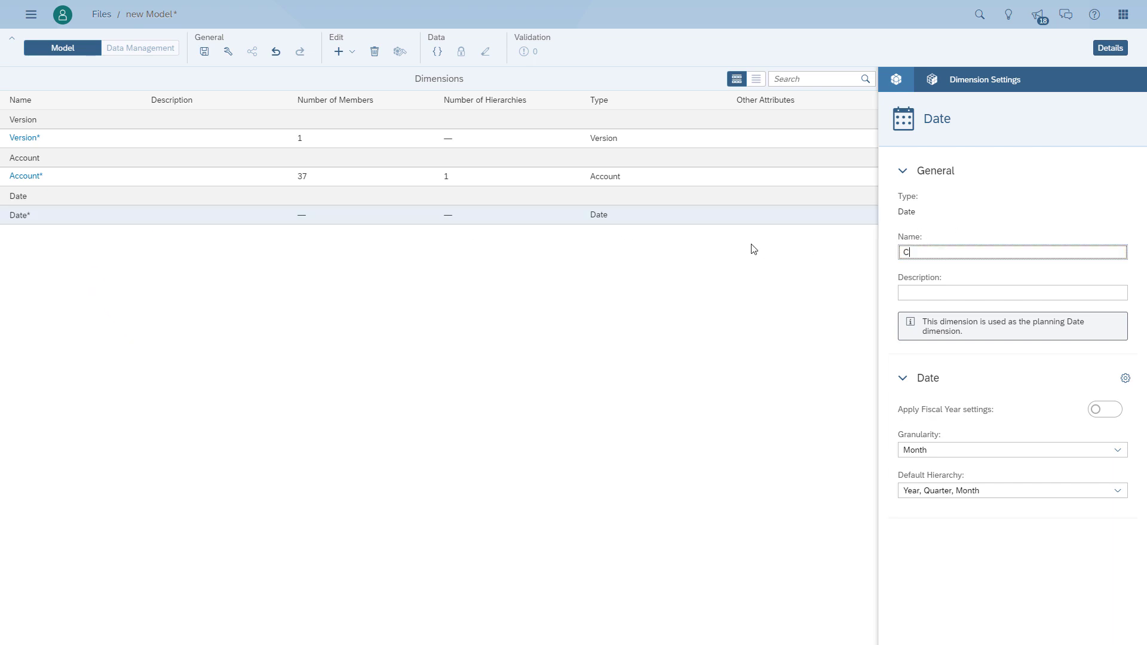
text(alendarMonth)
key(Tab)
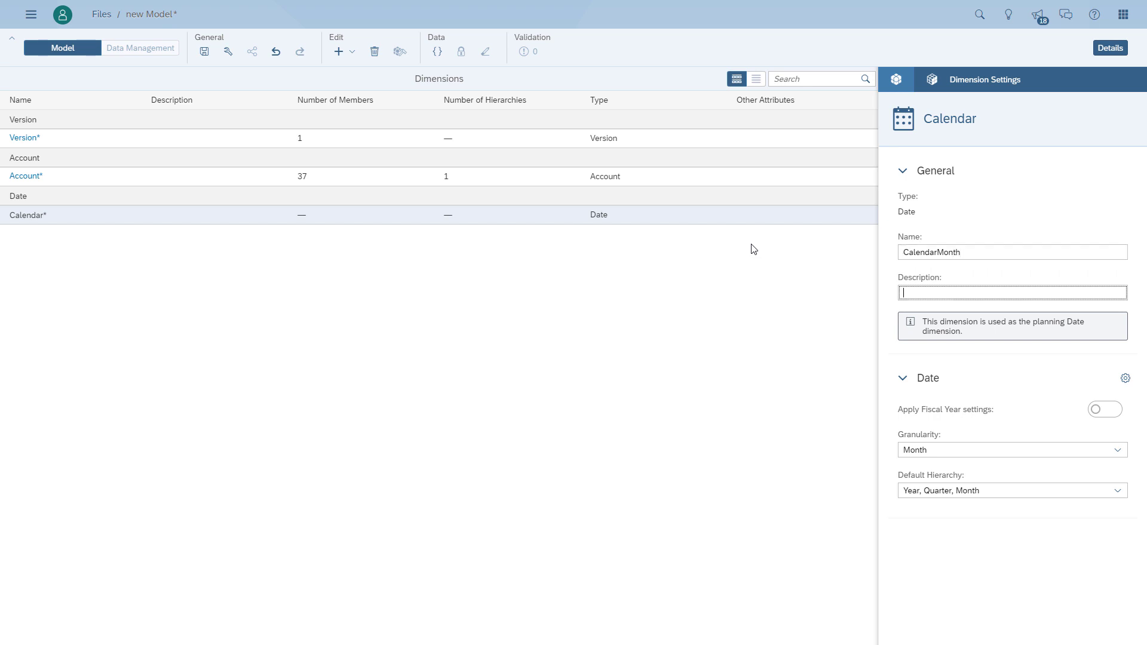
text(Calen)
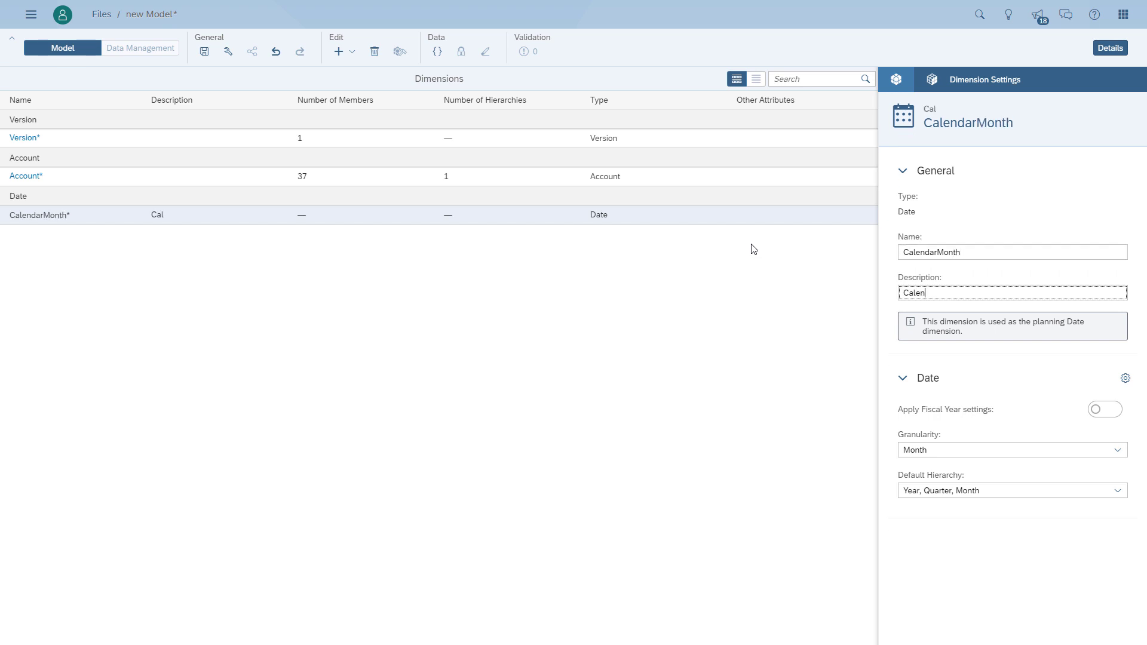
text(dar Month)
key(Tab)
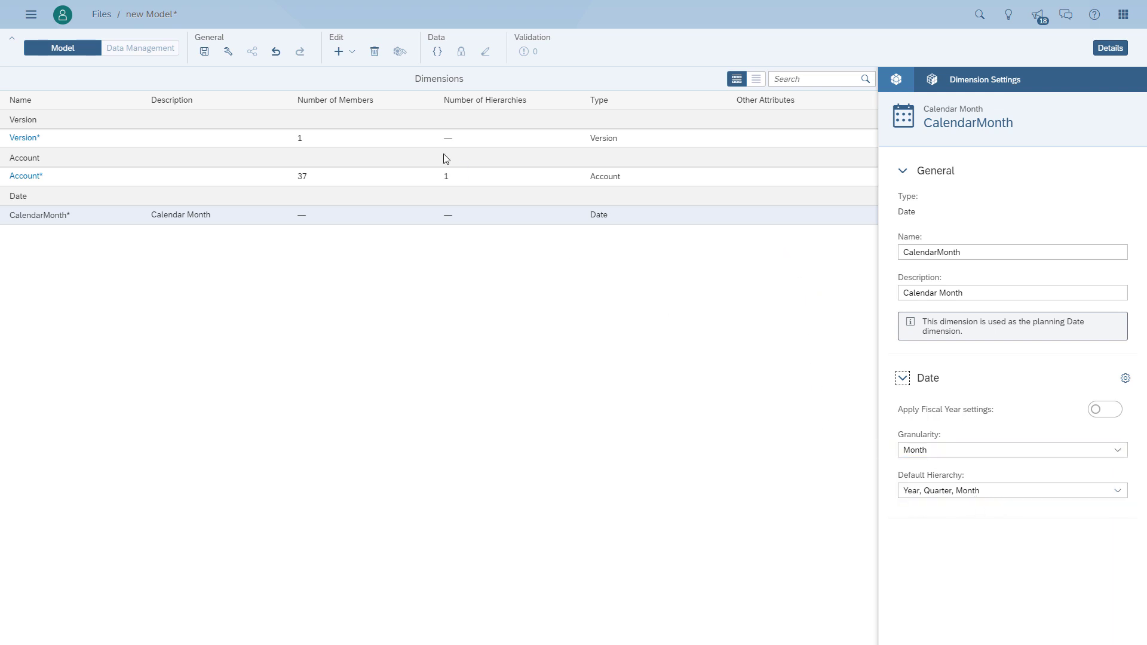
Step: Check the planning date dimension and time range in the model preferences
click(228, 51)
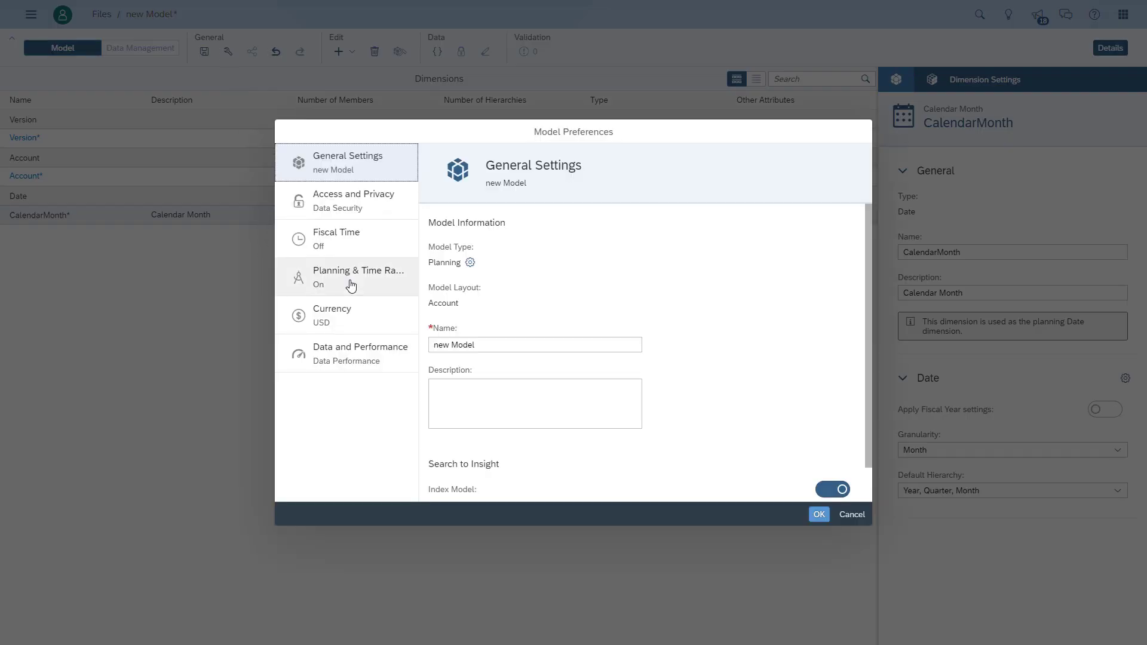
click(366, 284)
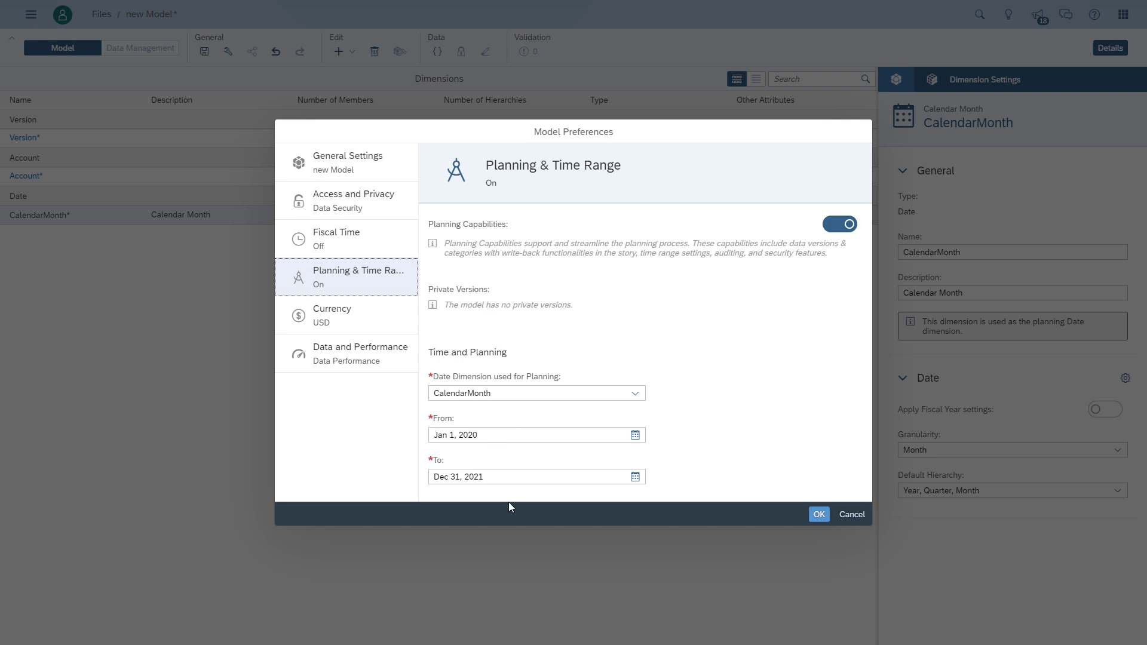
click(820, 515)
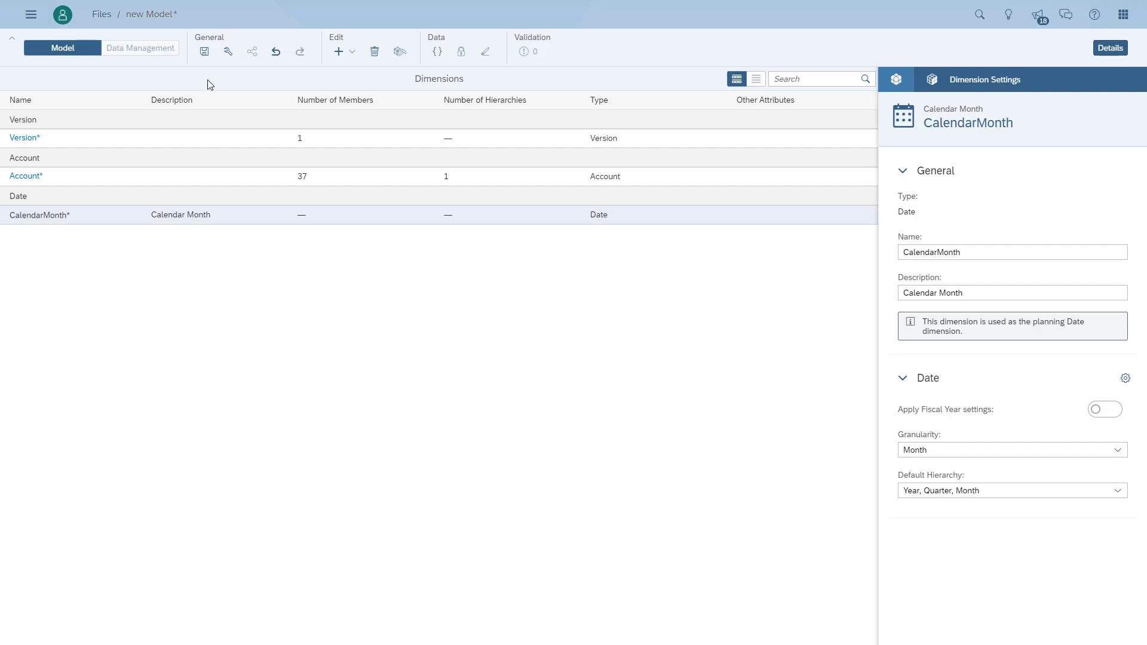
Step: Save the model in the Public folder under the name "VDT New VDT Widget Model"
click(205, 53)
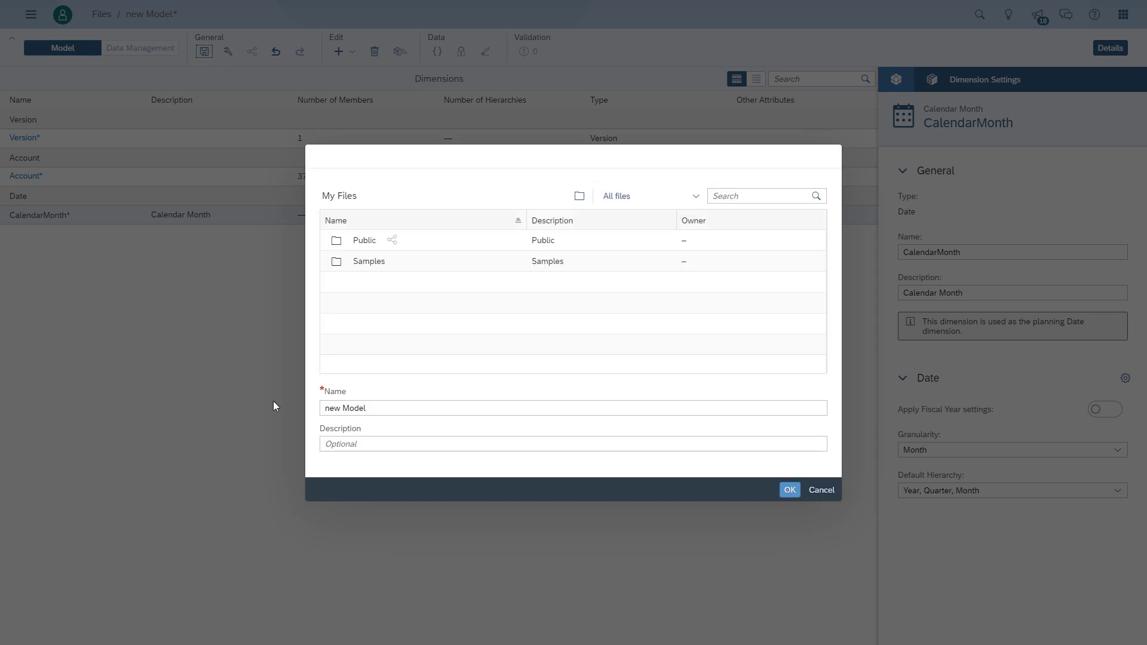
click(359, 242)
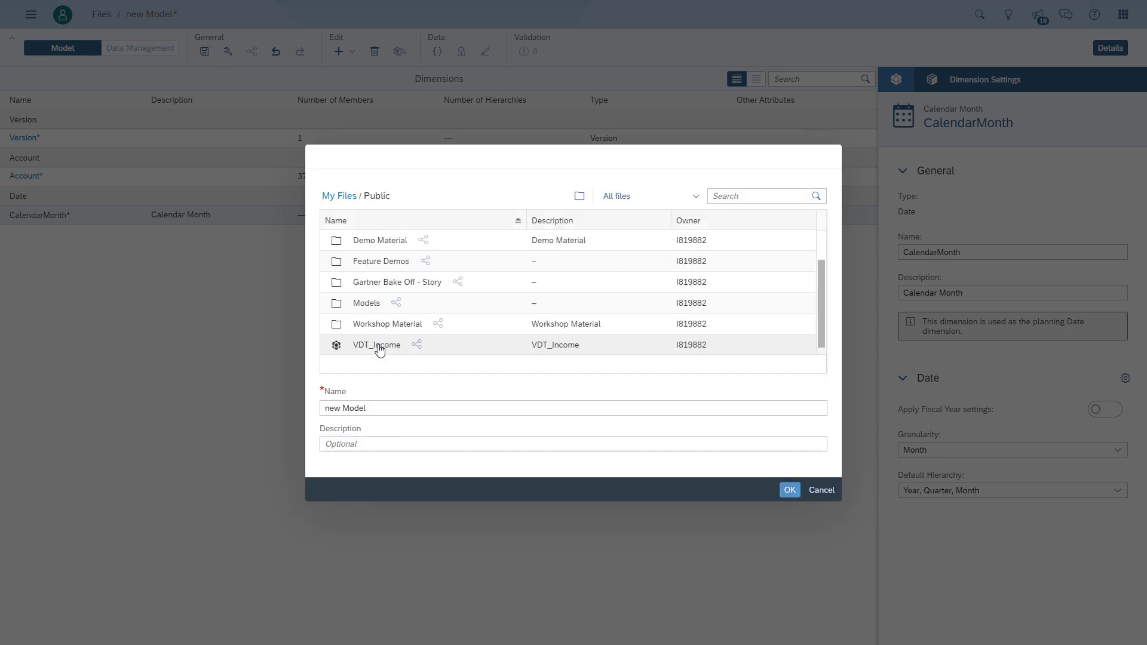
click(383, 408)
drag(379, 410, 212, 392)
text(VDT )
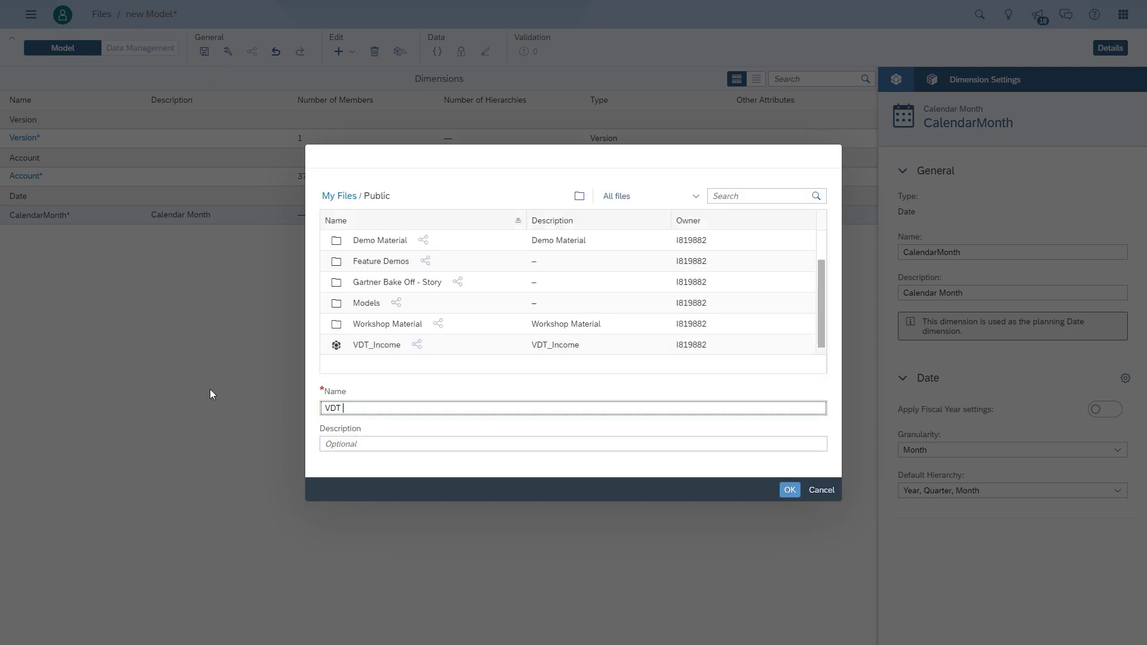
text(New VDT Widget Model)
key(Return)
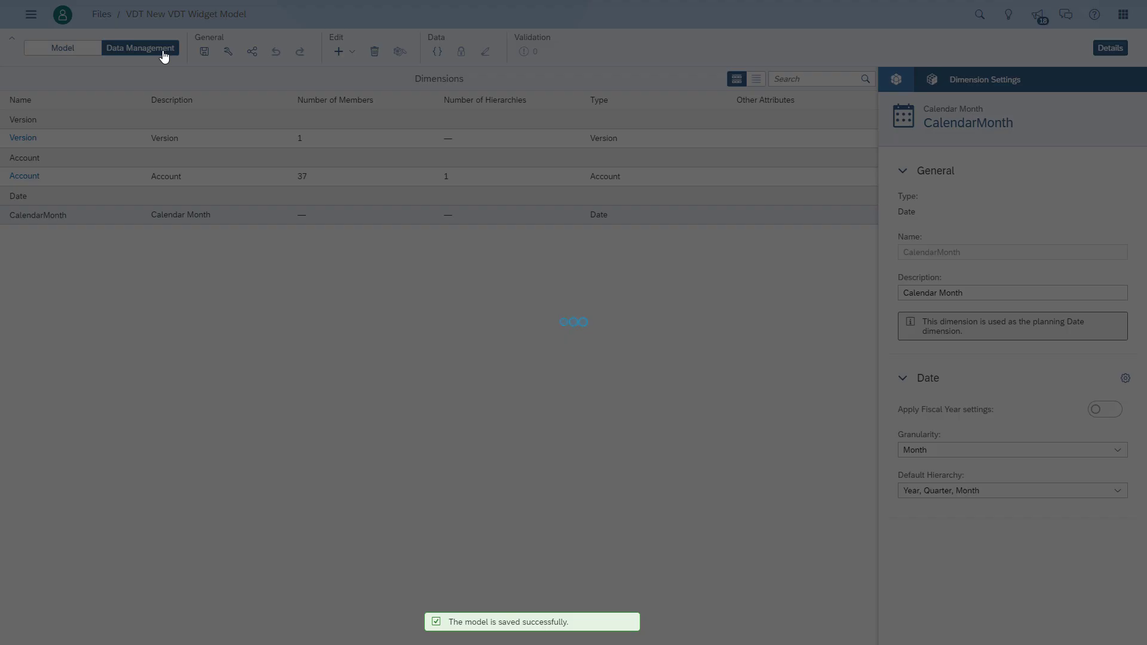
Step: Import the DataUpload sheet of VDT_Income_2.xlsx as a draft data source, using the first row as column headers
click(160, 48)
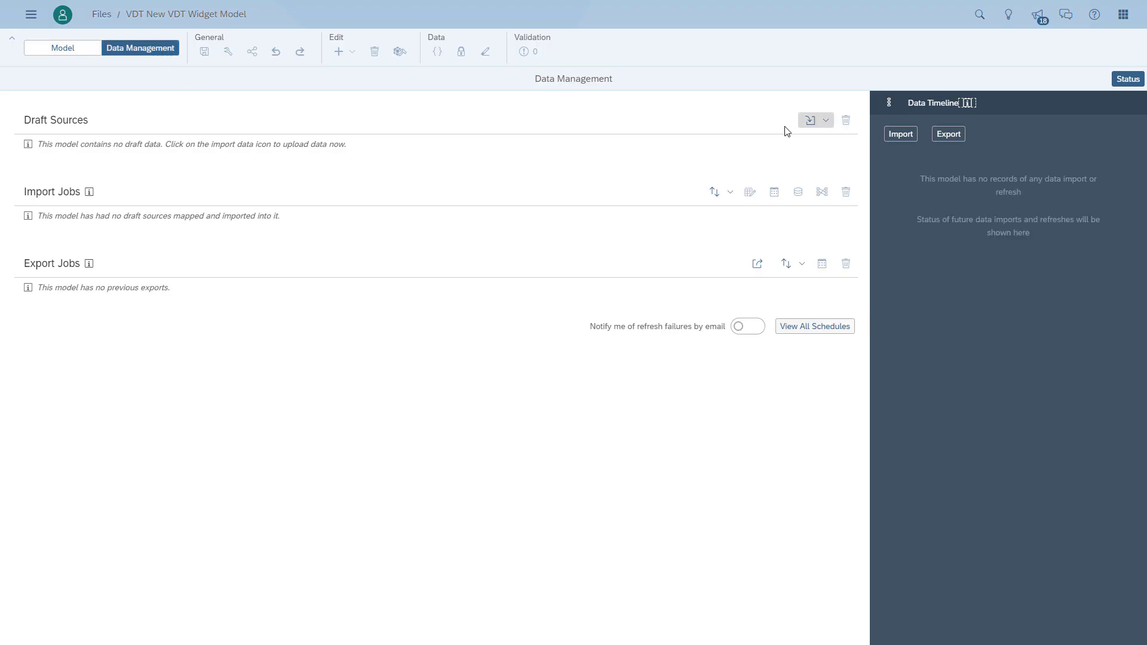
click(810, 121)
click(453, 327)
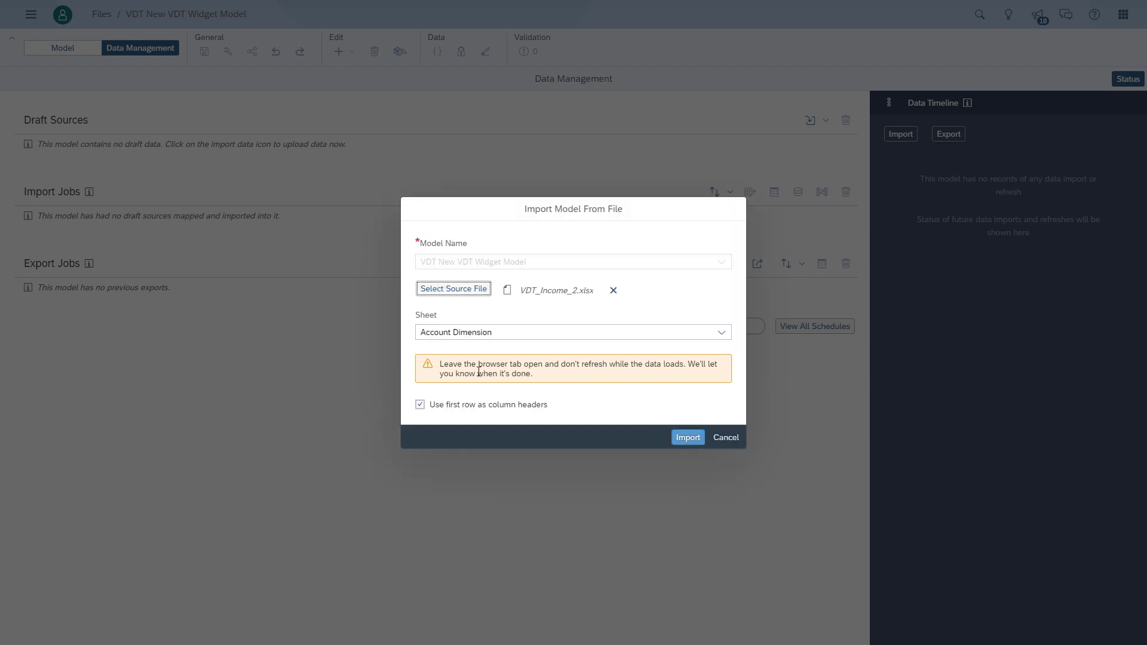
click(505, 333)
click(464, 371)
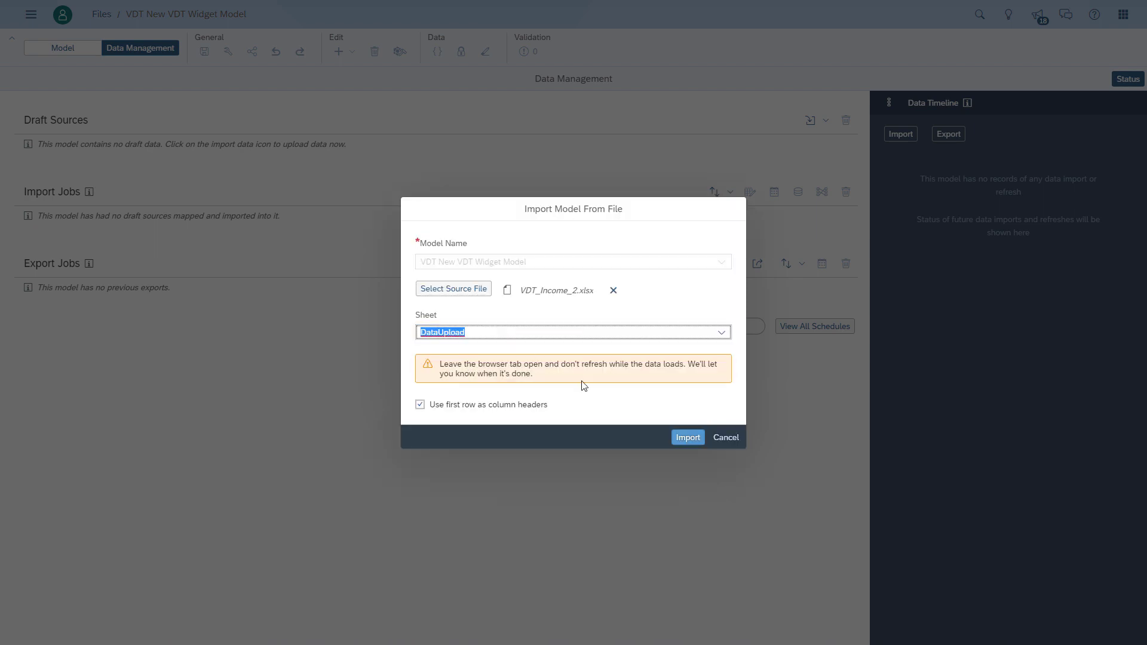
click(687, 438)
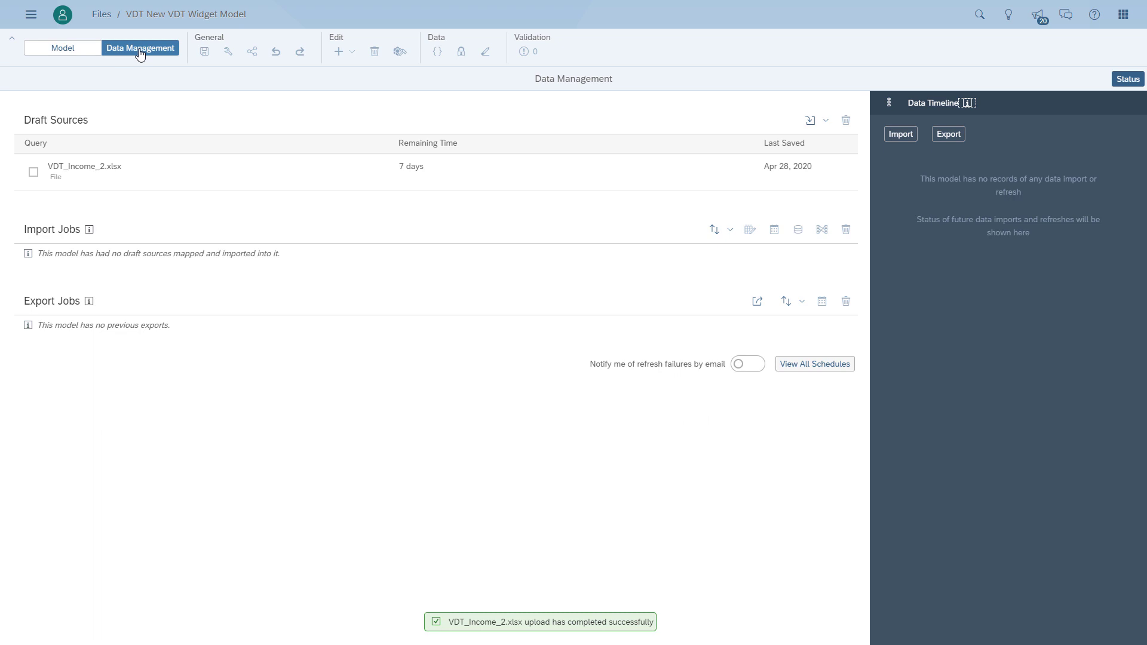
Step: Open the VDT_Income_2.xlsx draft source and map its versions Actual to the Actuals category and Budget to the Budget category
click(199, 183)
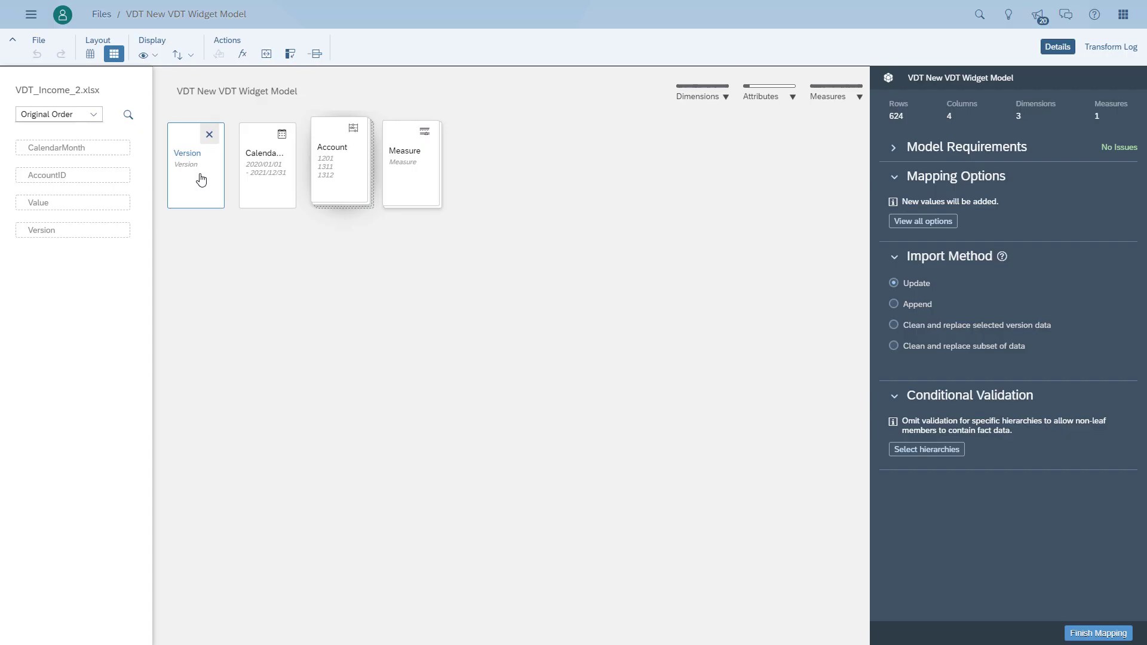
click(201, 180)
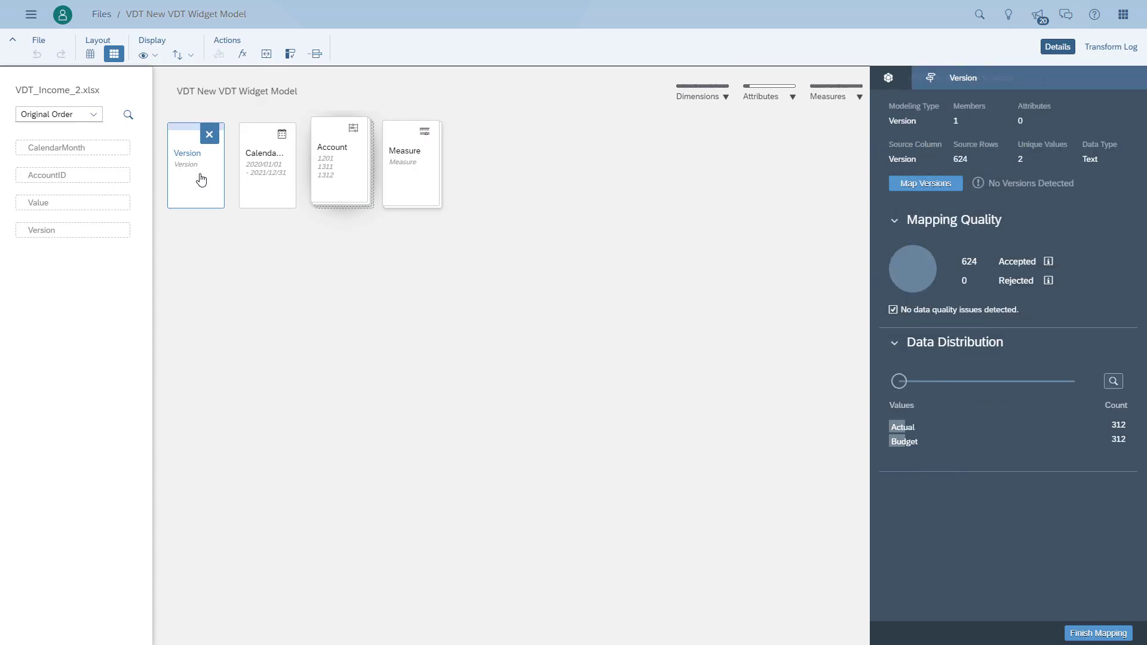
click(911, 190)
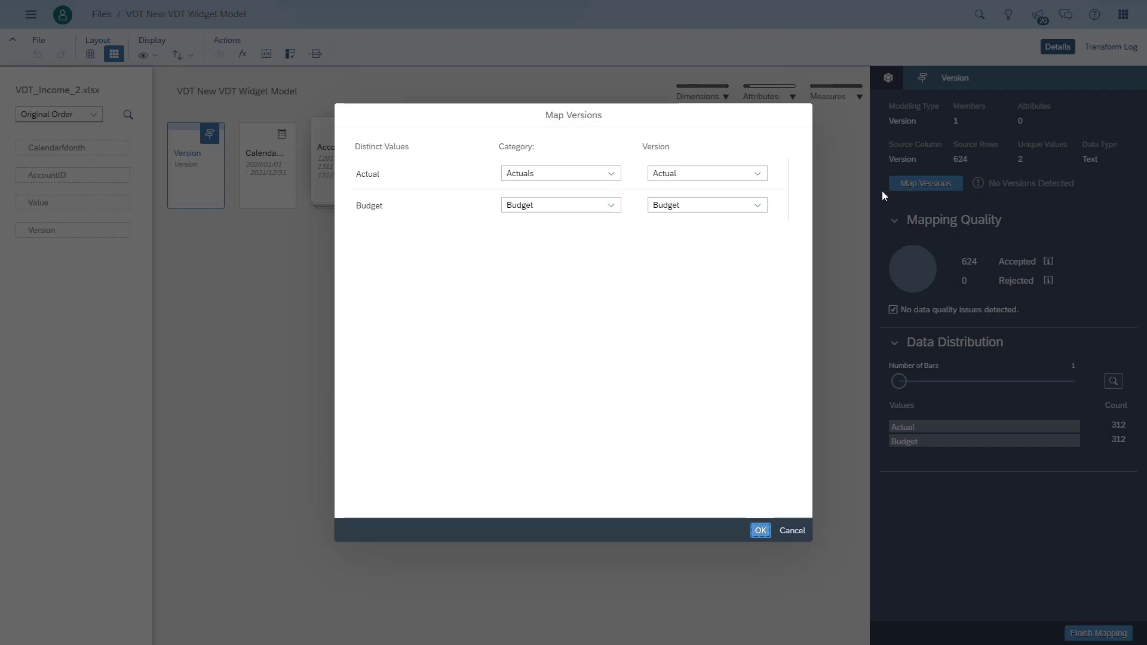
click(760, 531)
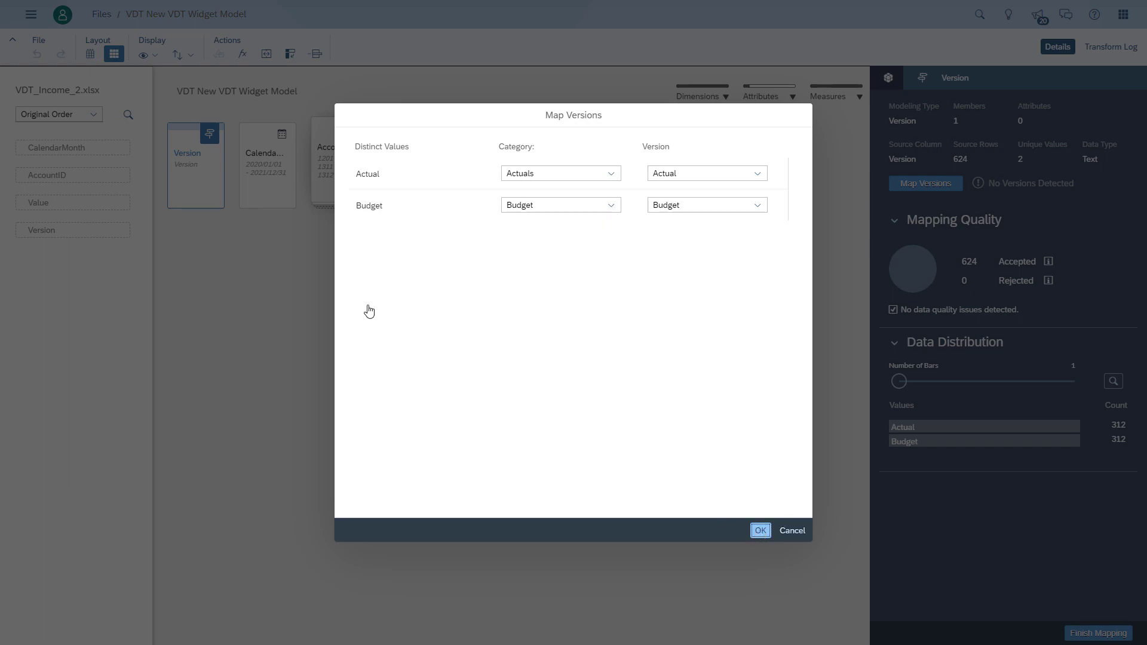
Step: Check the Calendar Month, Account and Measure mappings, and finish the mapping to load the data into the model
click(267, 206)
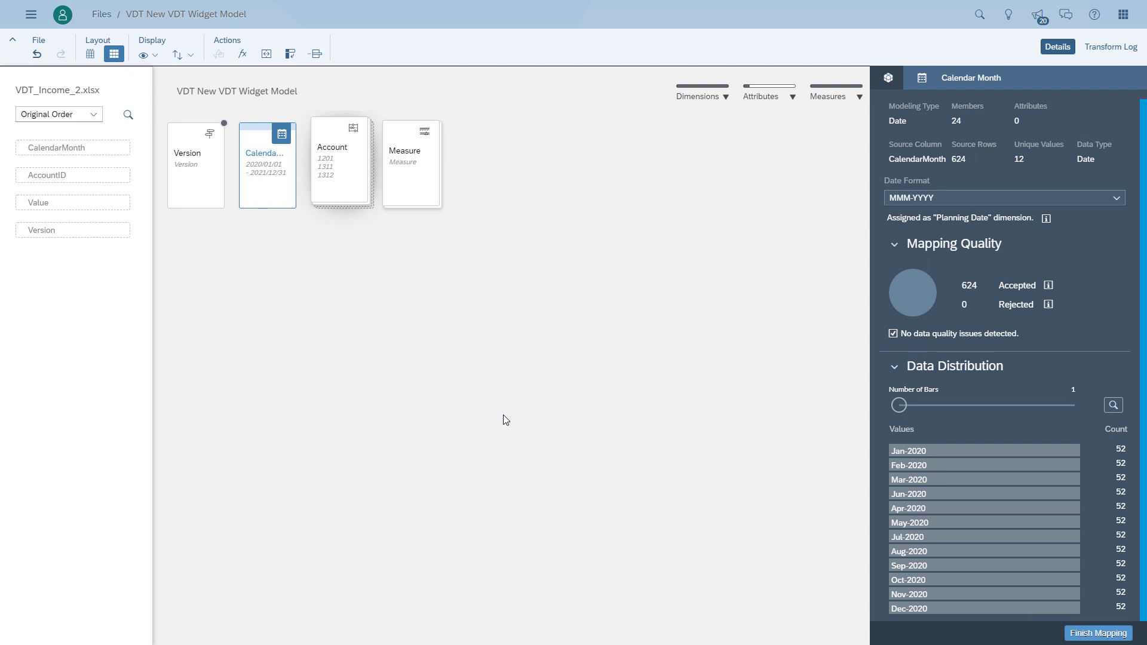
click(346, 199)
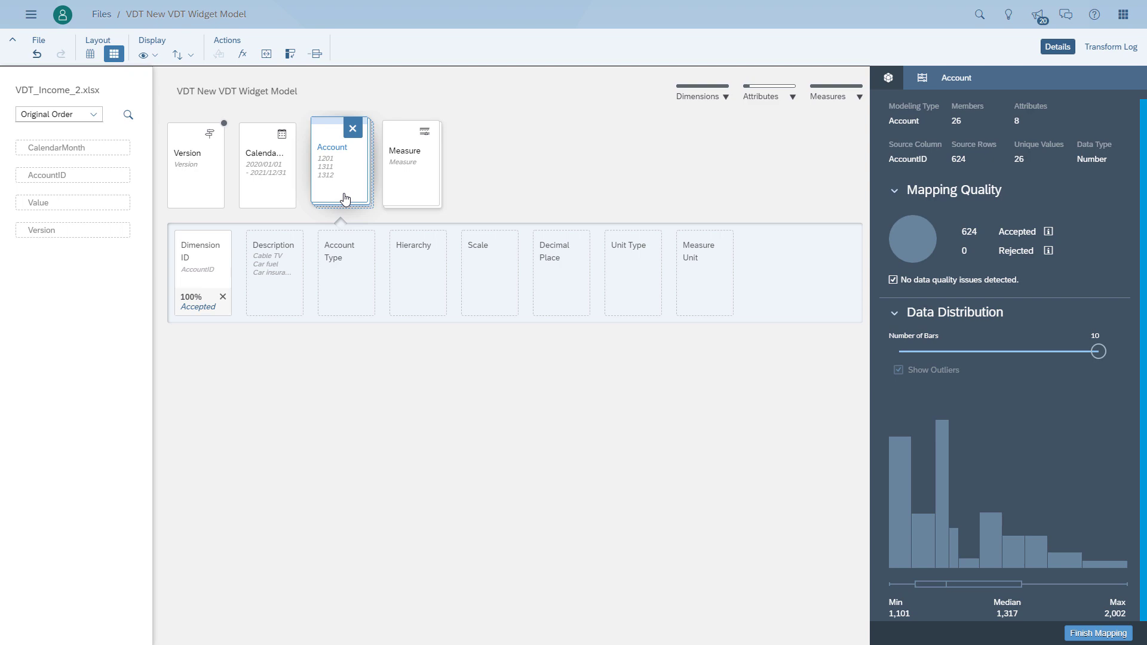
click(417, 201)
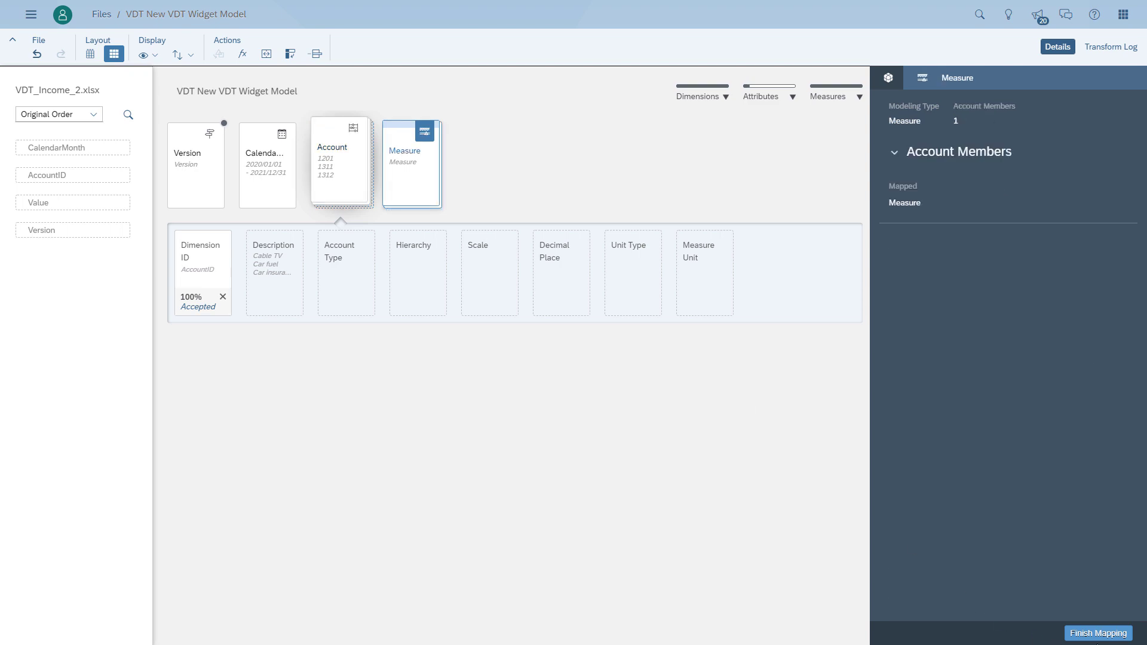
click(1074, 633)
click(674, 365)
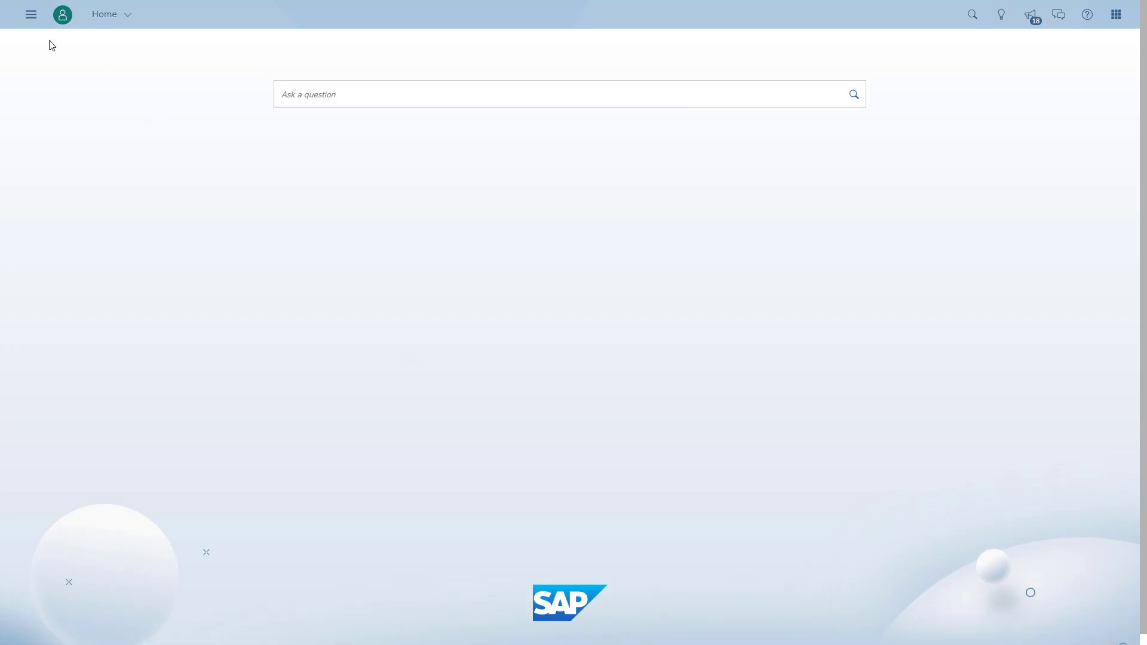
Step: Create a new story from the home page
click(31, 15)
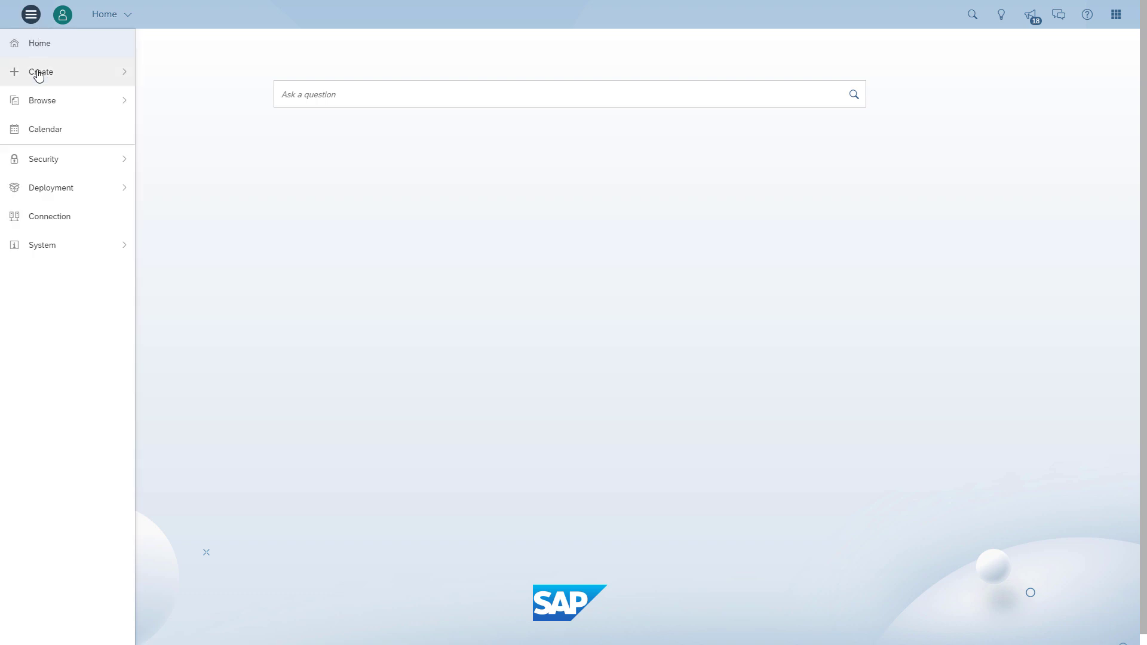
click(39, 71)
click(185, 74)
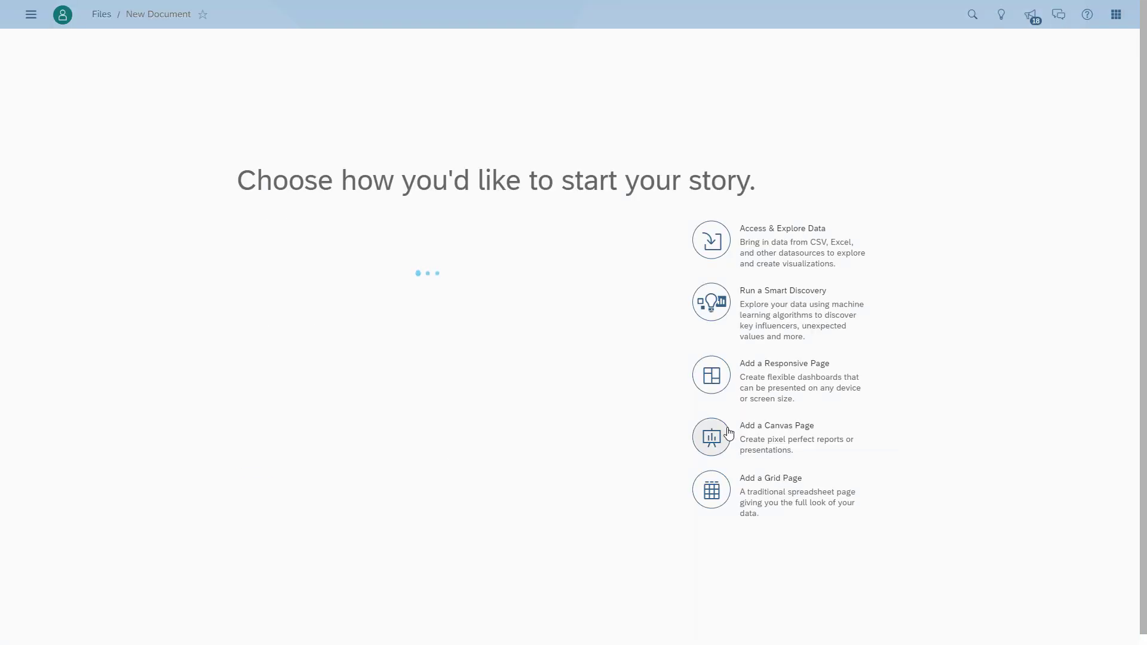
Step: On a canvas page, insert a new Value Driver Tree based on Public/VDT New VDT Widget Model and enlarge it to fill the visible canvas
click(728, 433)
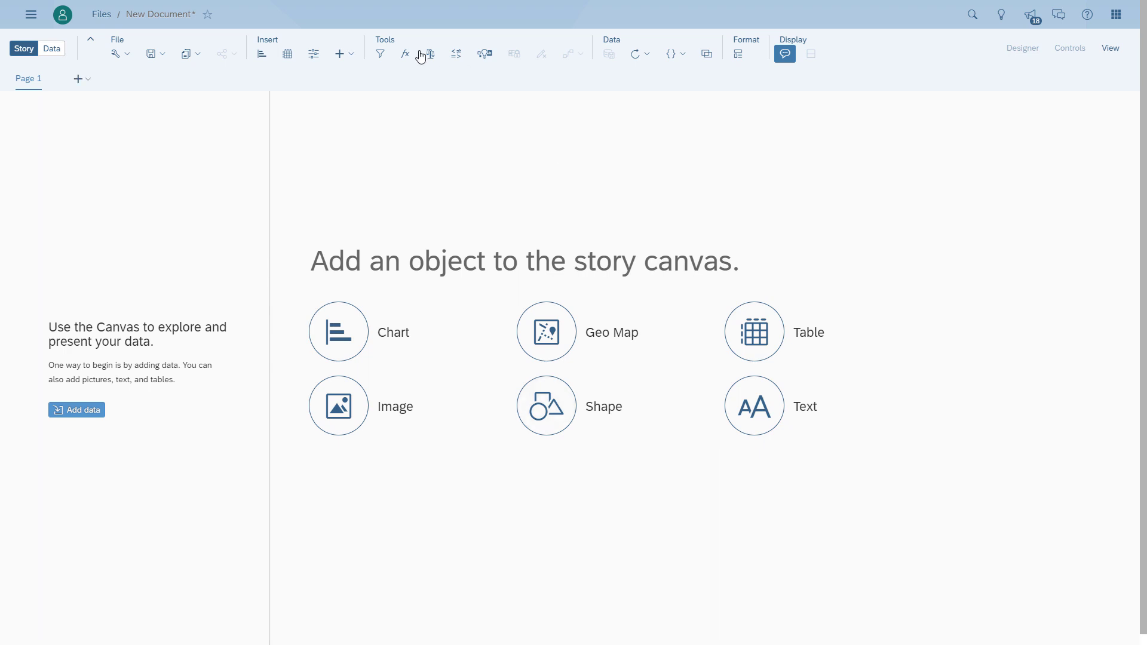
click(349, 56)
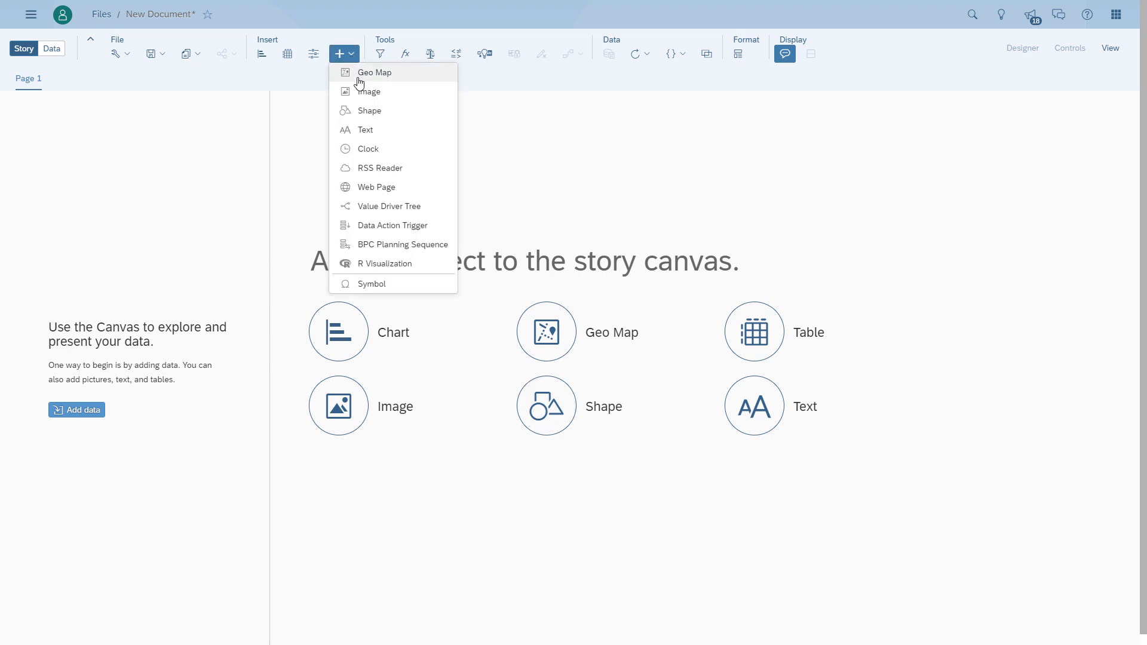
click(387, 212)
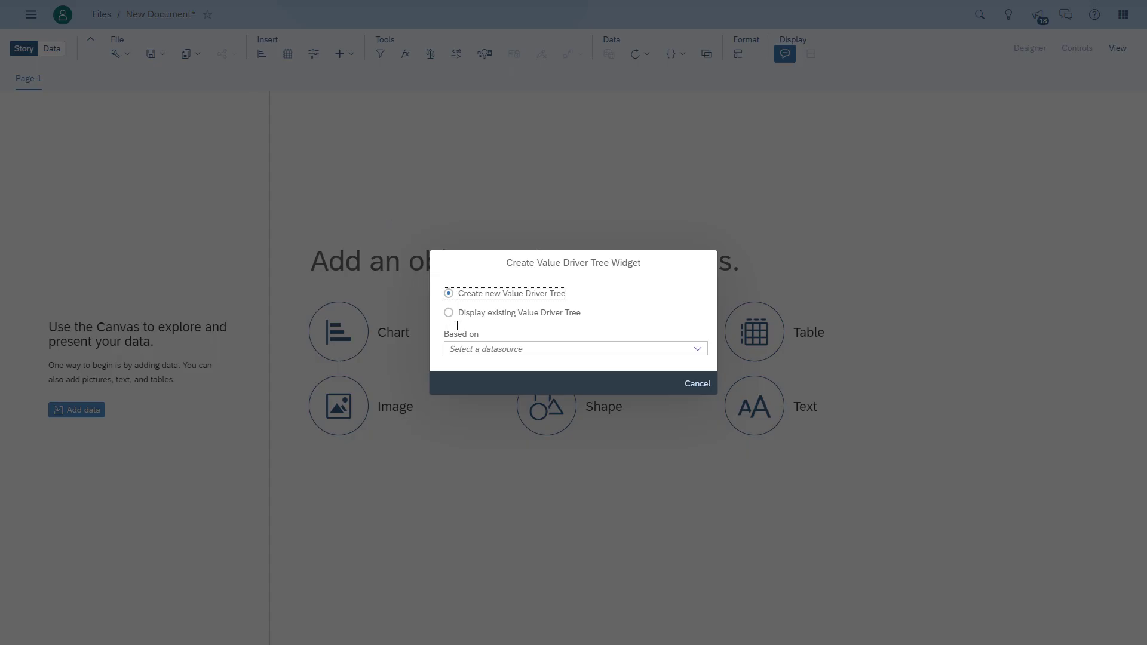
click(499, 352)
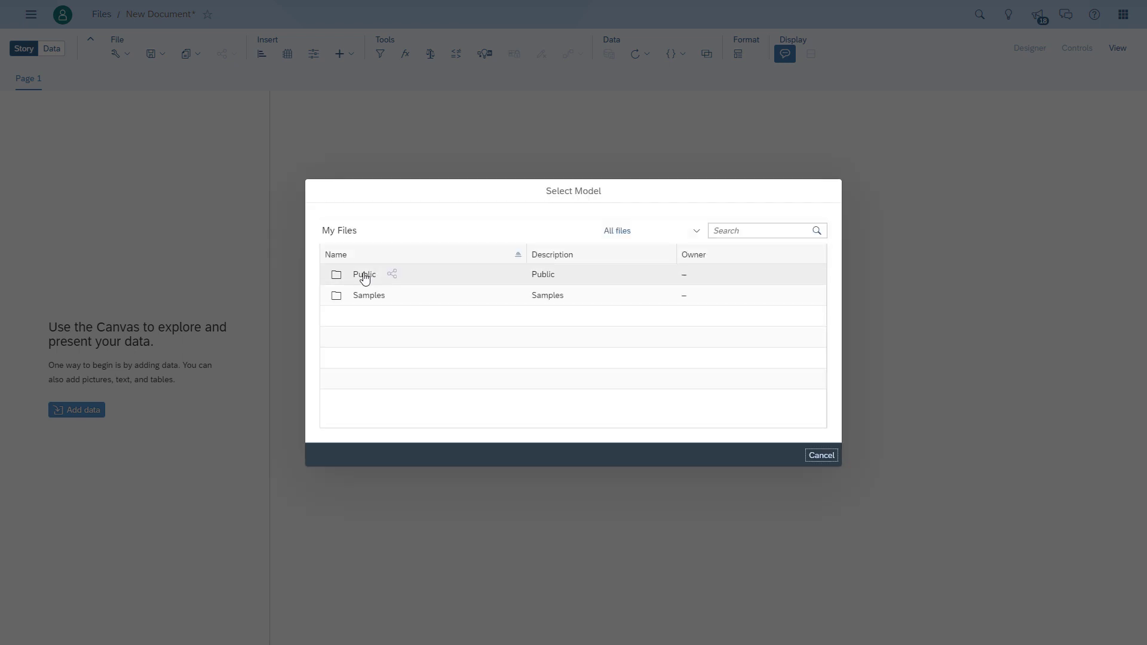
click(364, 275)
scroll(388, 333, down, 1)
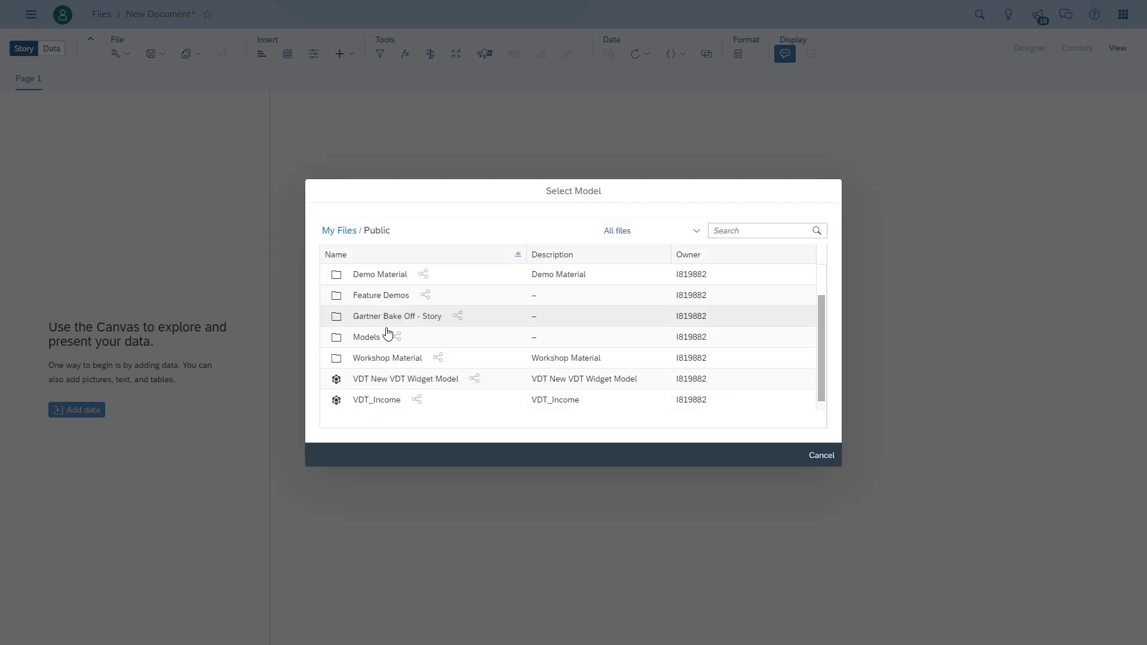
click(385, 380)
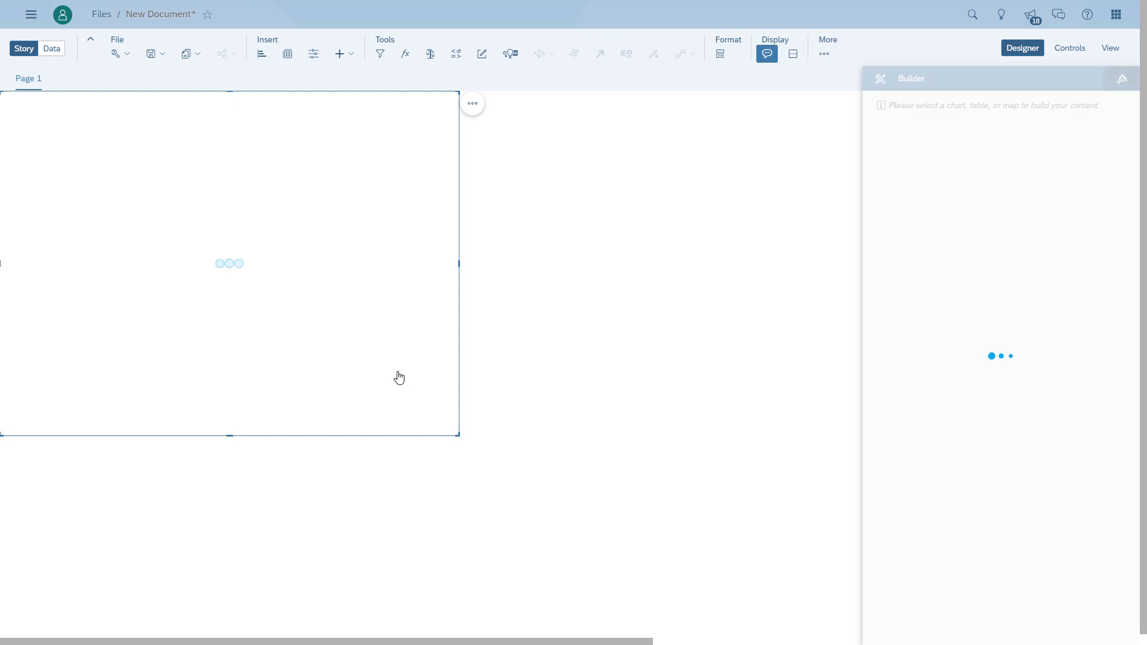
drag(457, 441, 857, 634)
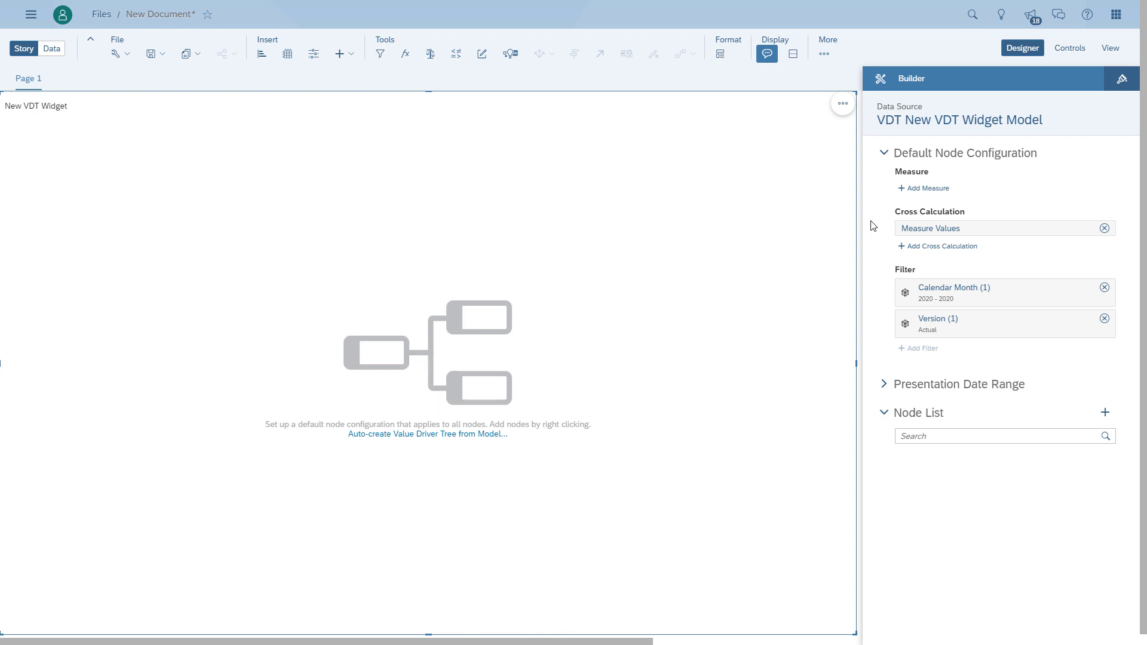
Step: Replace the Measure Values cross calculation with a restricted measure named "Restricted Measure - Version Choice", using Version as its dimension
click(1104, 229)
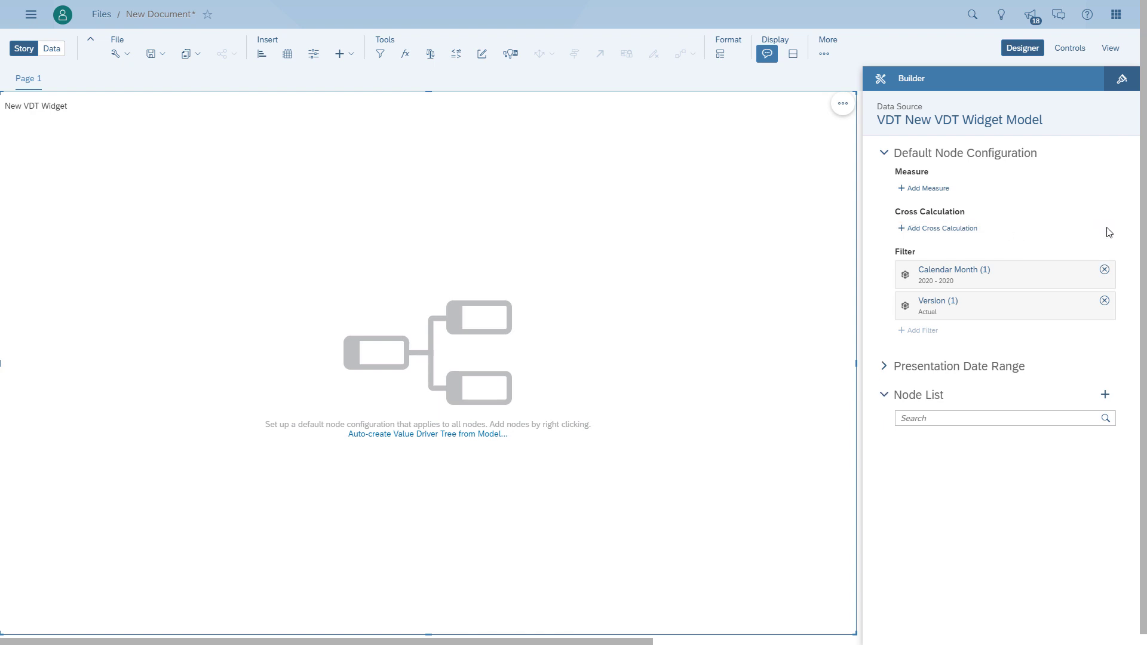
click(959, 233)
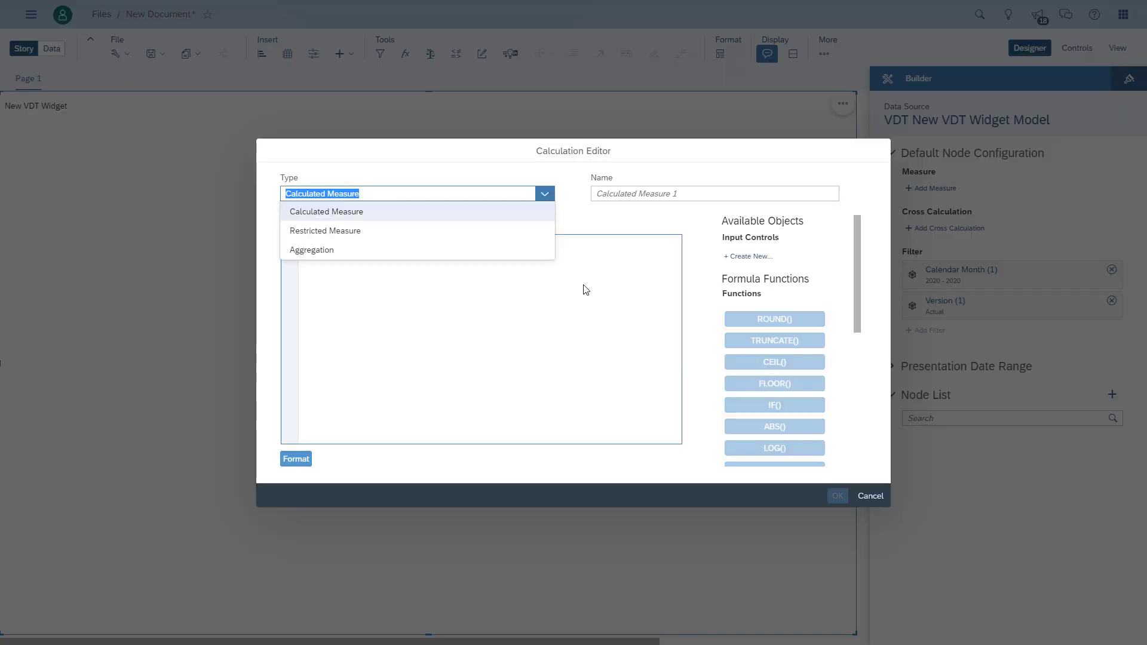
click(344, 231)
click(619, 245)
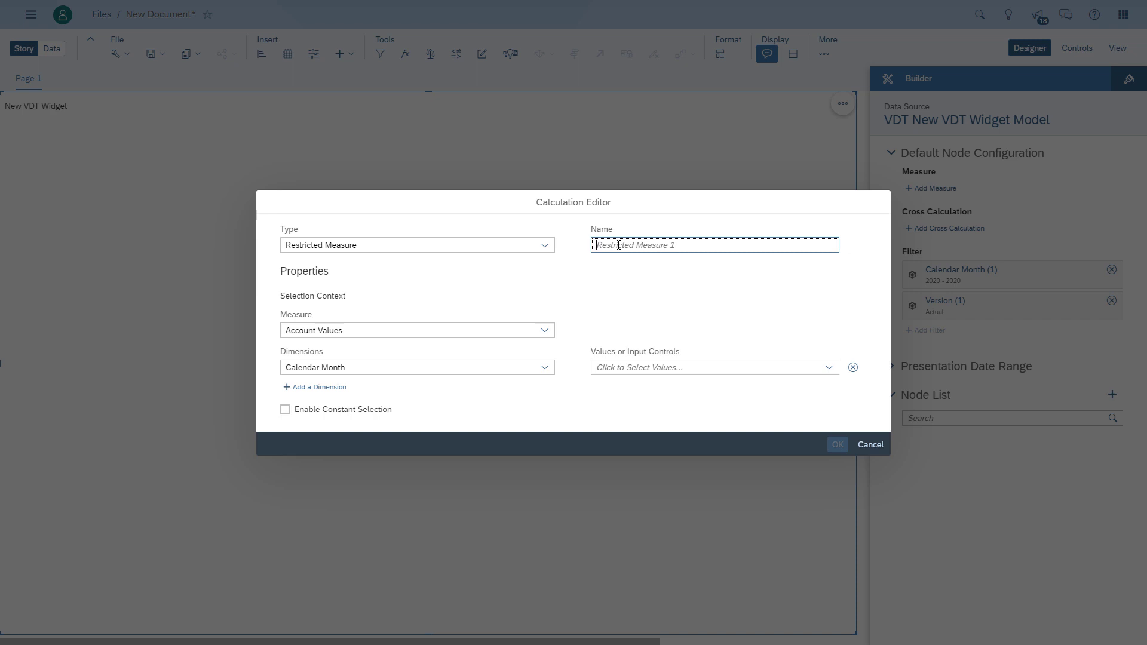
text(Re)
key(Tab)
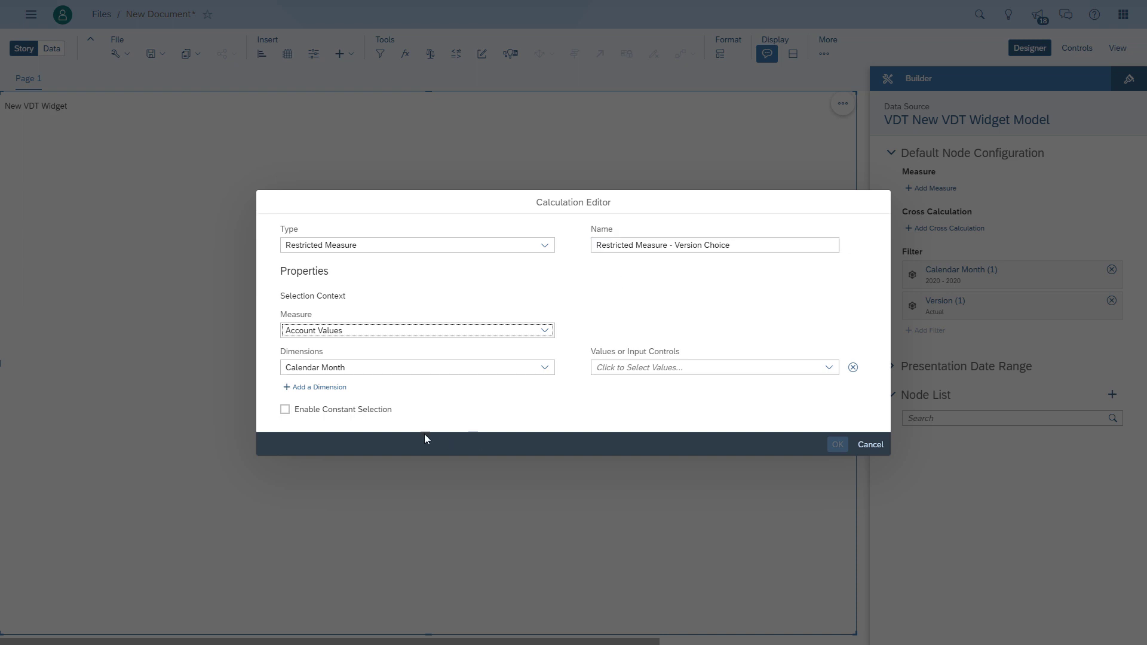
click(348, 368)
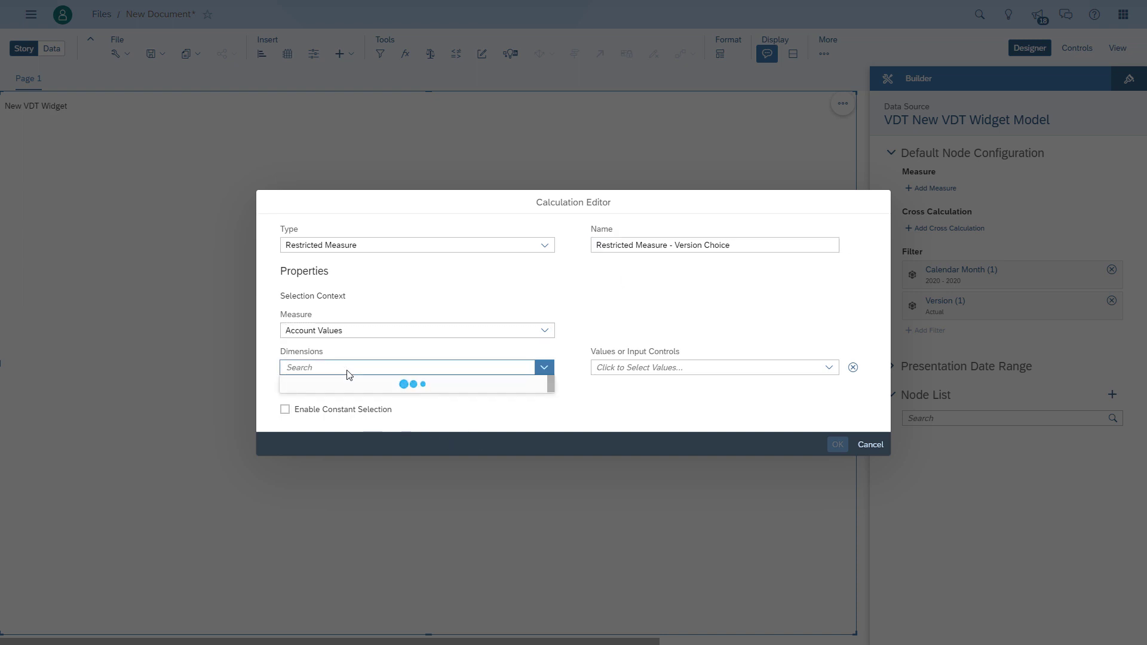
click(332, 402)
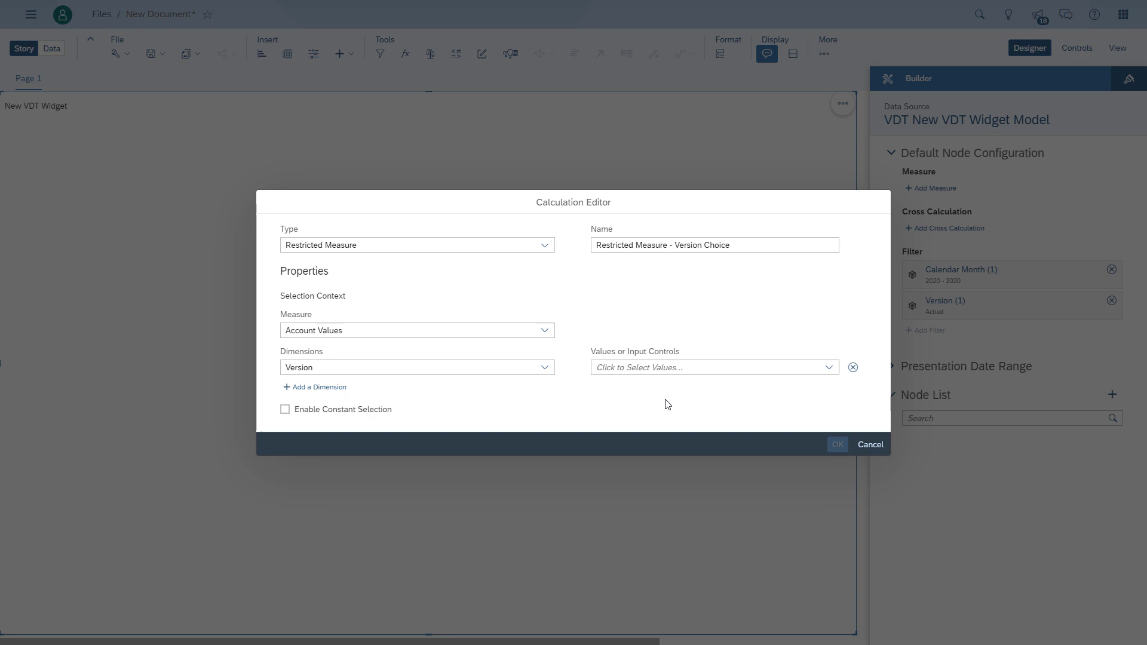
Step: Restrict the measure by a new calculation input control named Version, offering Actual and Budget, and save the calculation
click(830, 368)
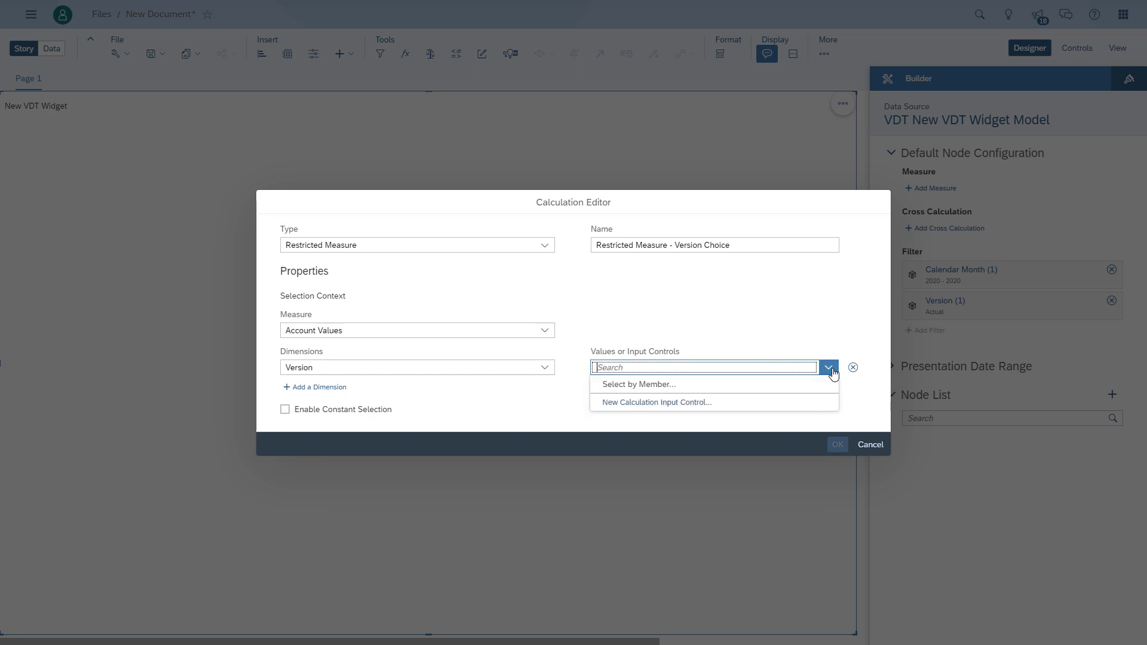
click(655, 403)
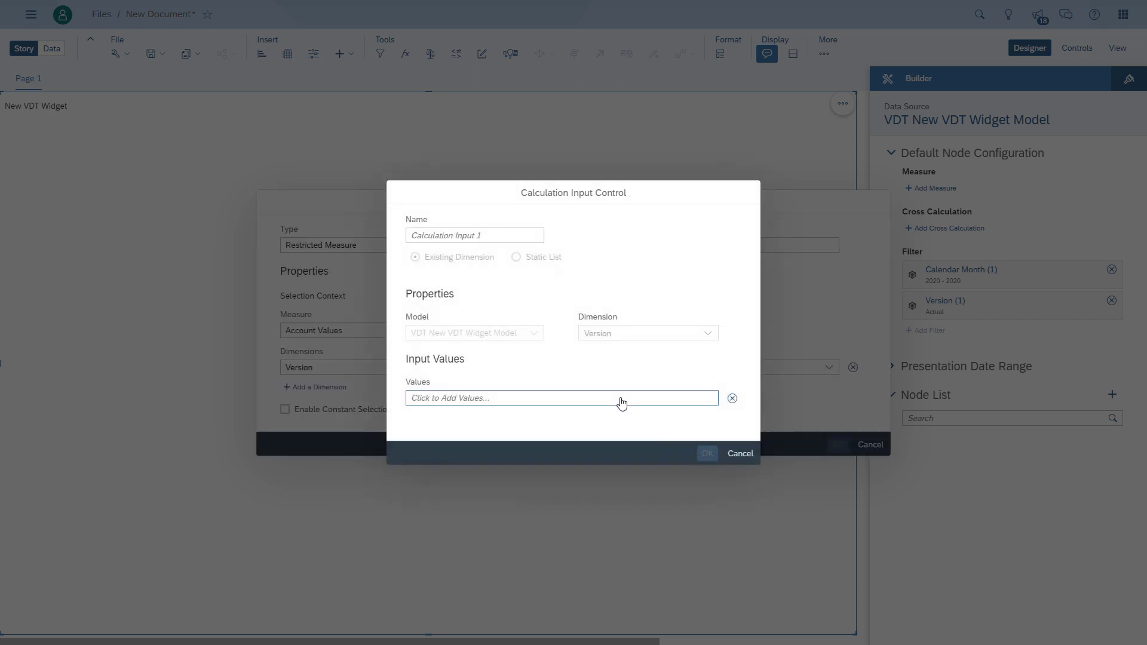
click(495, 240)
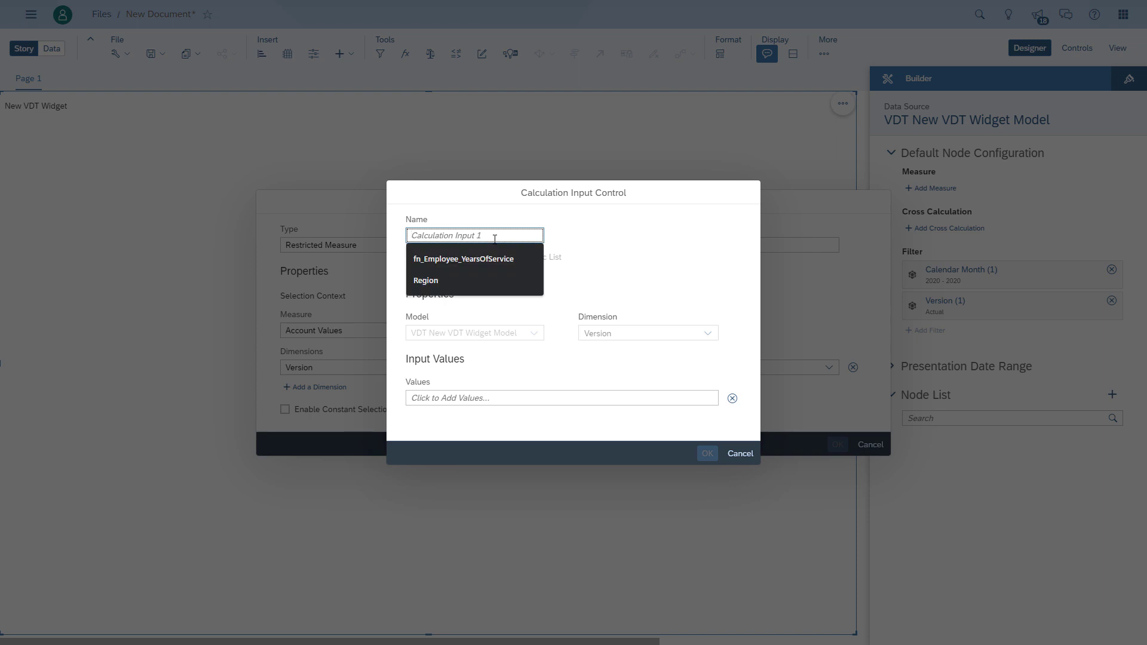
text(Version)
key(Tab)
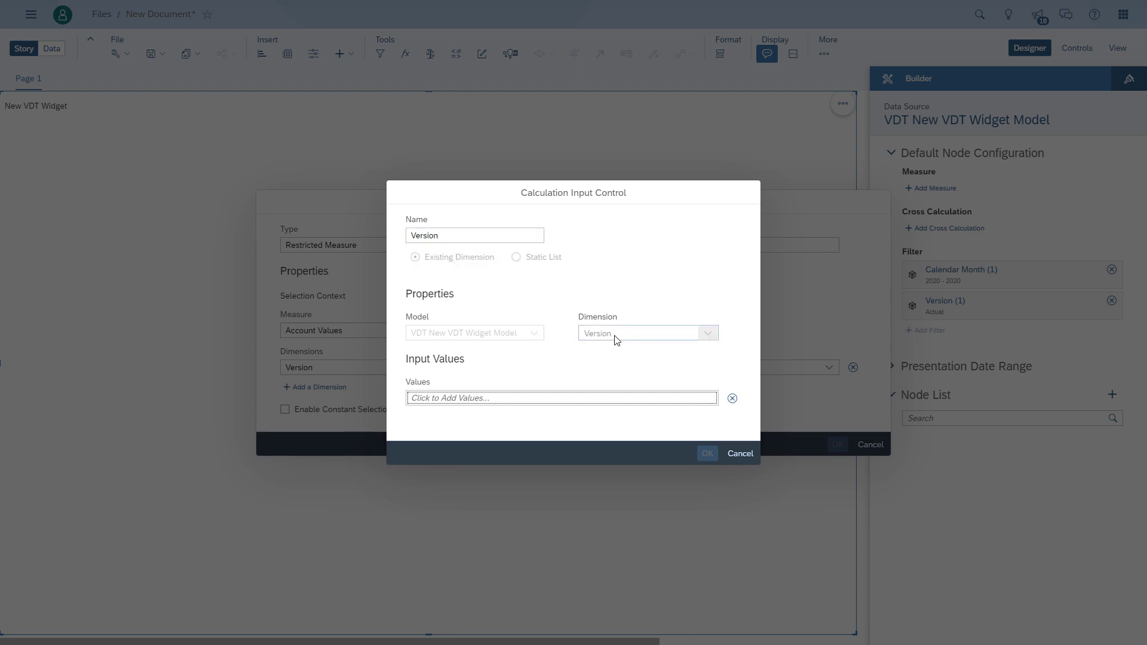
click(576, 403)
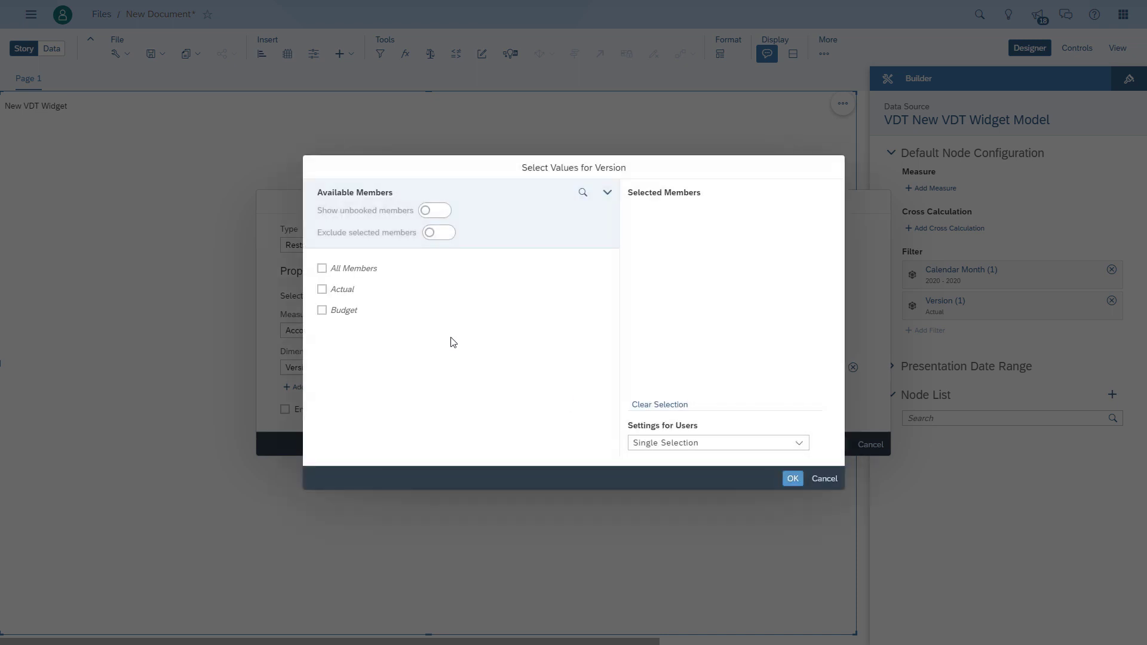
click(343, 292)
click(343, 310)
click(792, 479)
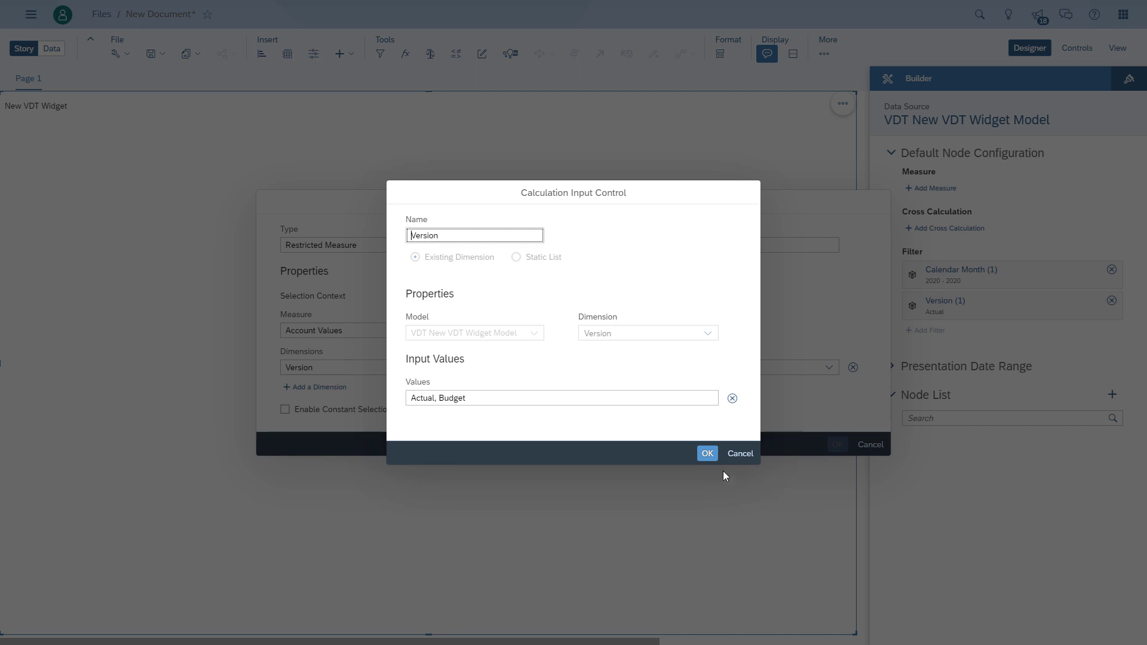
click(707, 454)
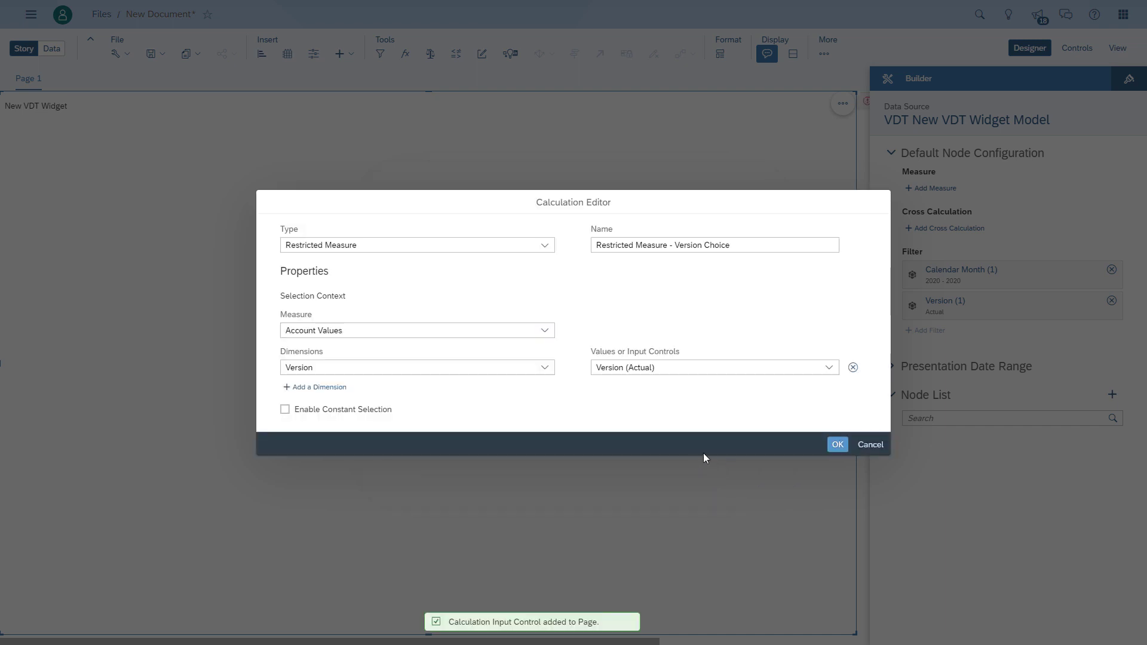
click(836, 445)
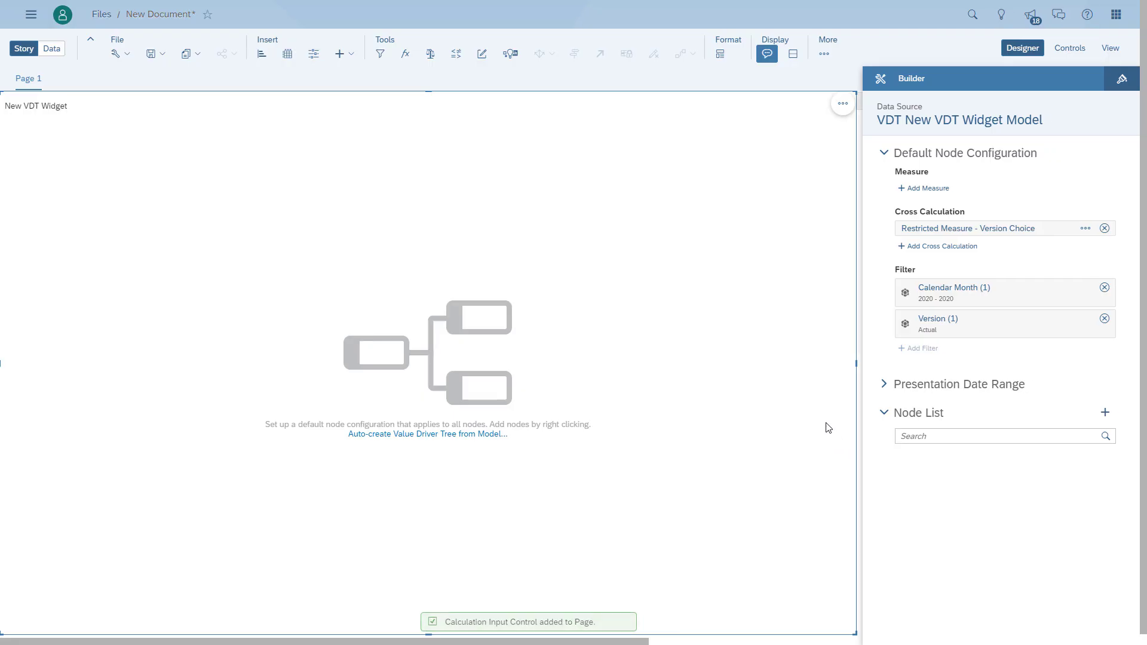
Step: Enlarge the Version input control beside the value driver tree widget
drag(644, 642, 803, 631)
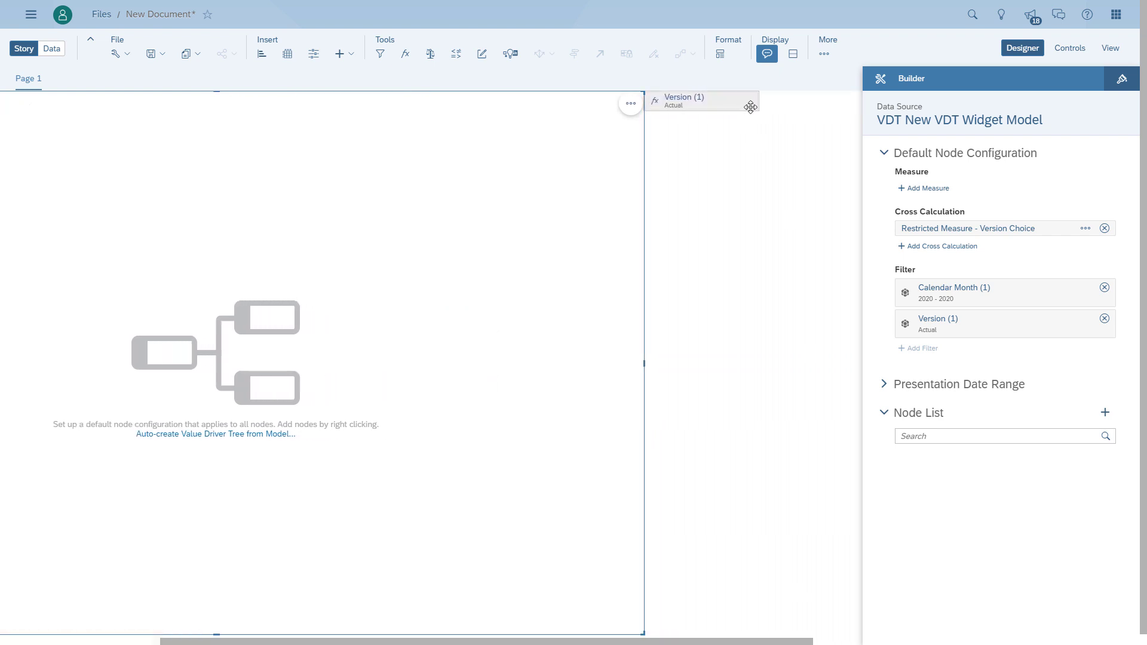
click(750, 105)
drag(759, 109, 797, 197)
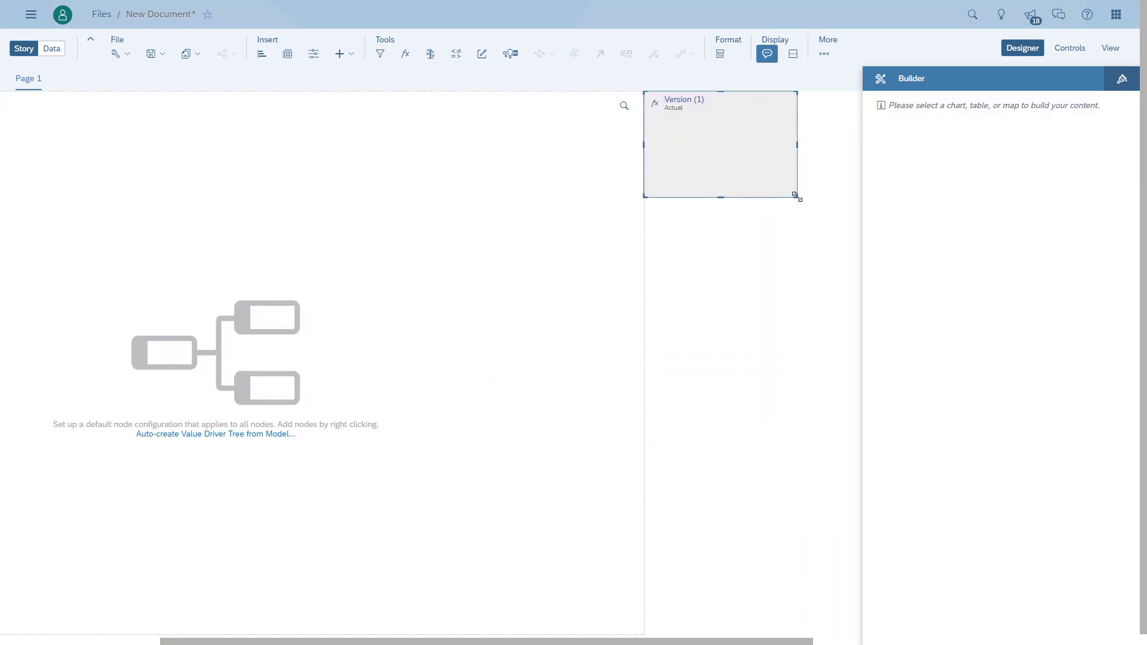
Step: Create another cross calculation for the value driver tree as a restricted measure named "Restricted Measure Actual"
click(132, 642)
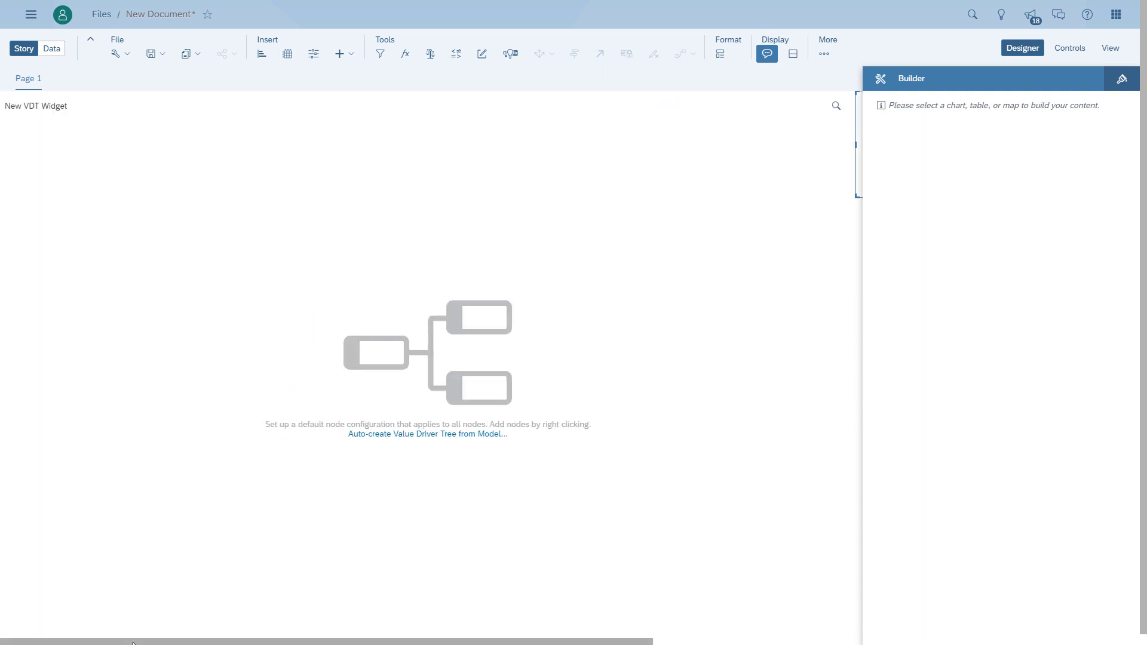
click(333, 274)
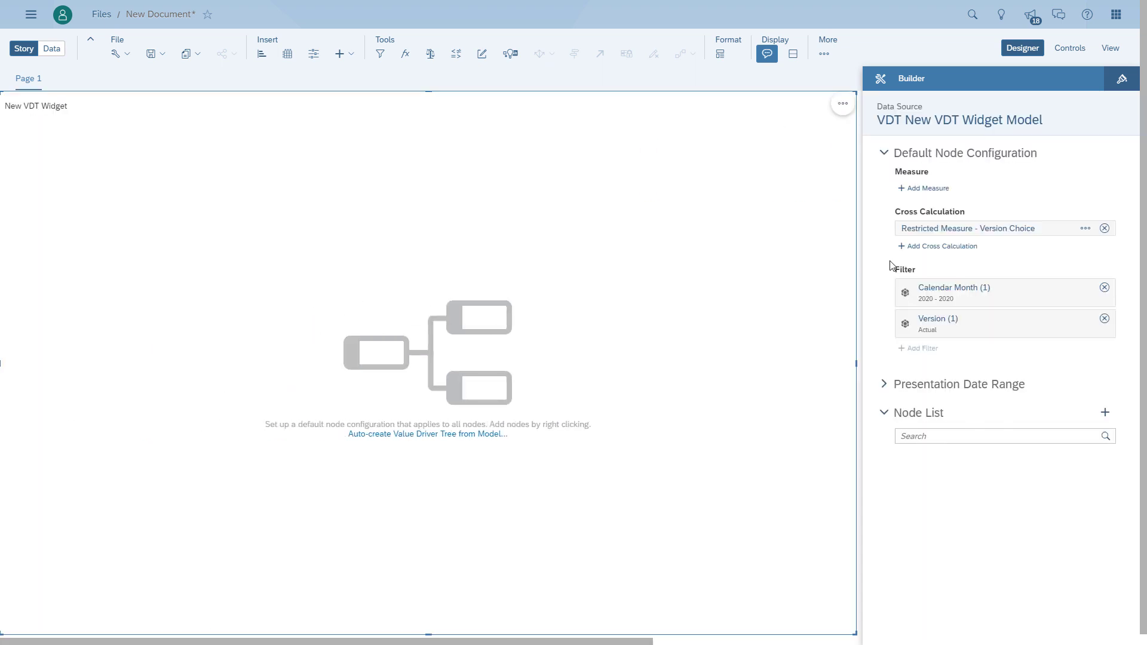
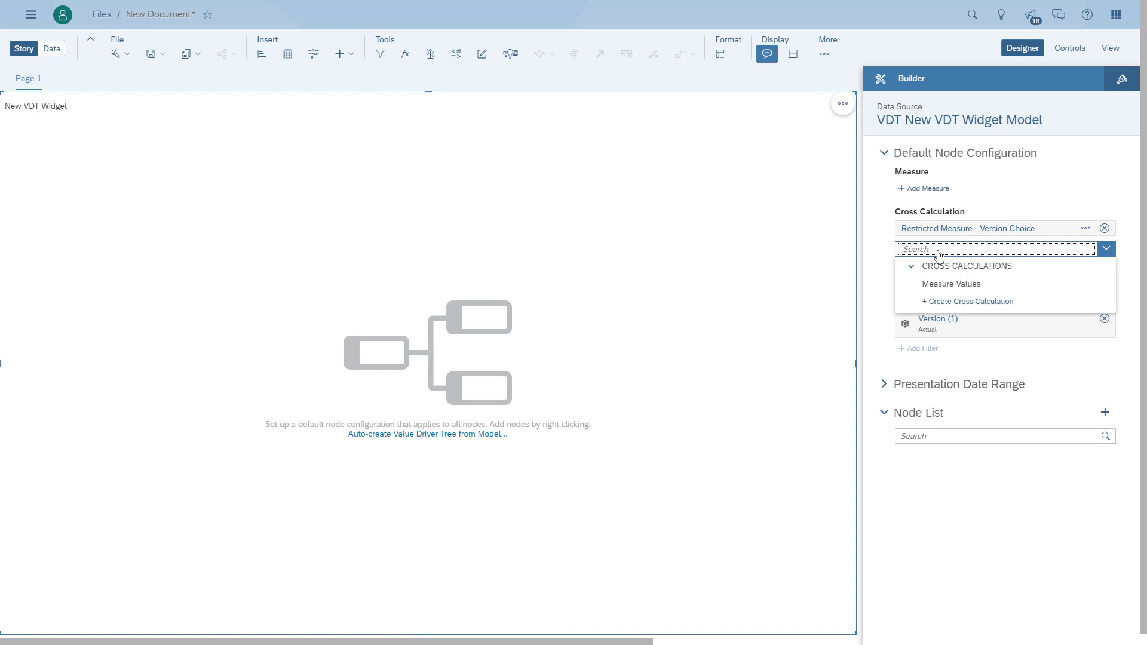
click(956, 302)
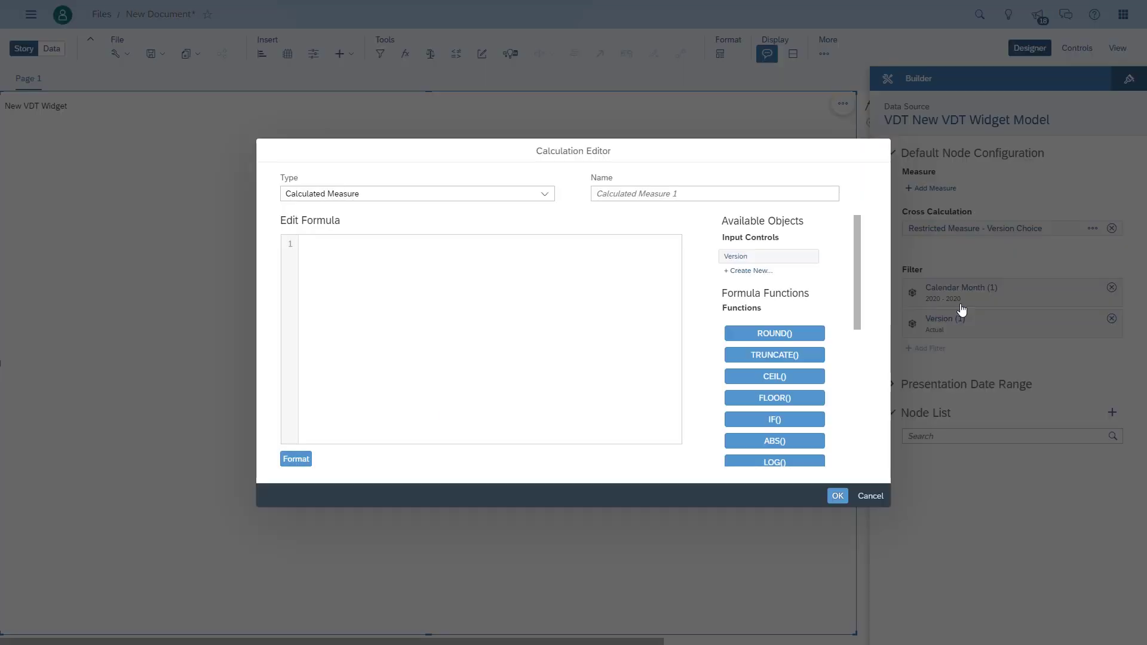
click(365, 231)
click(652, 245)
text(Restricted Measure-Actual)
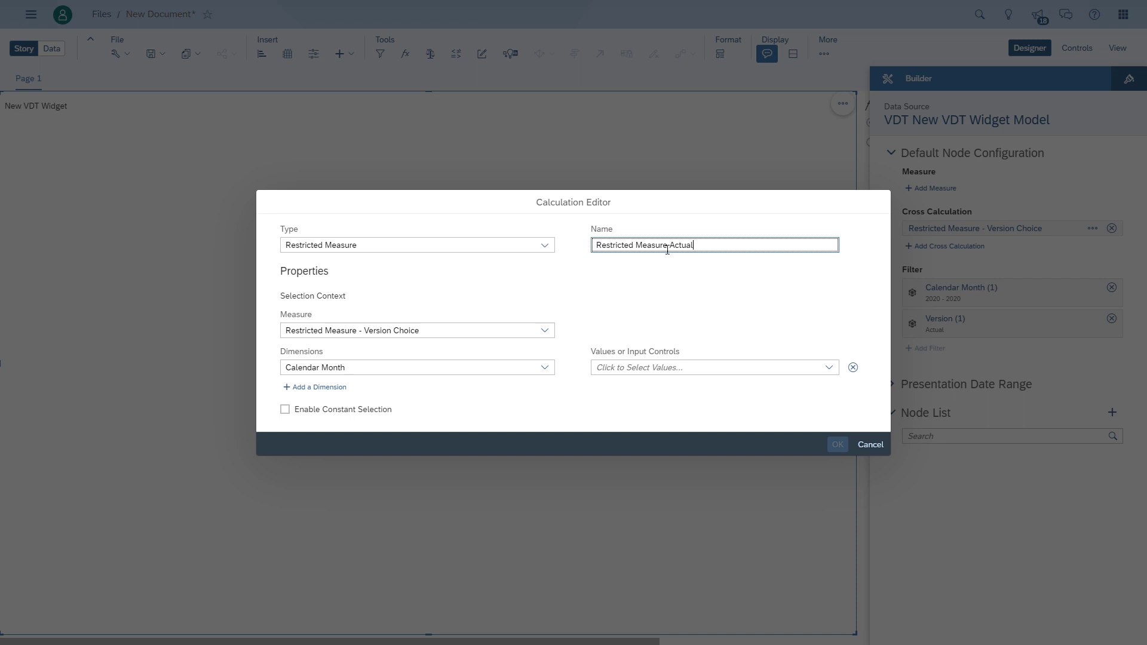
Step: Base the restricted measure on Account Values, restrict the Version dimension to the Actual member, and save the calculation
click(417, 330)
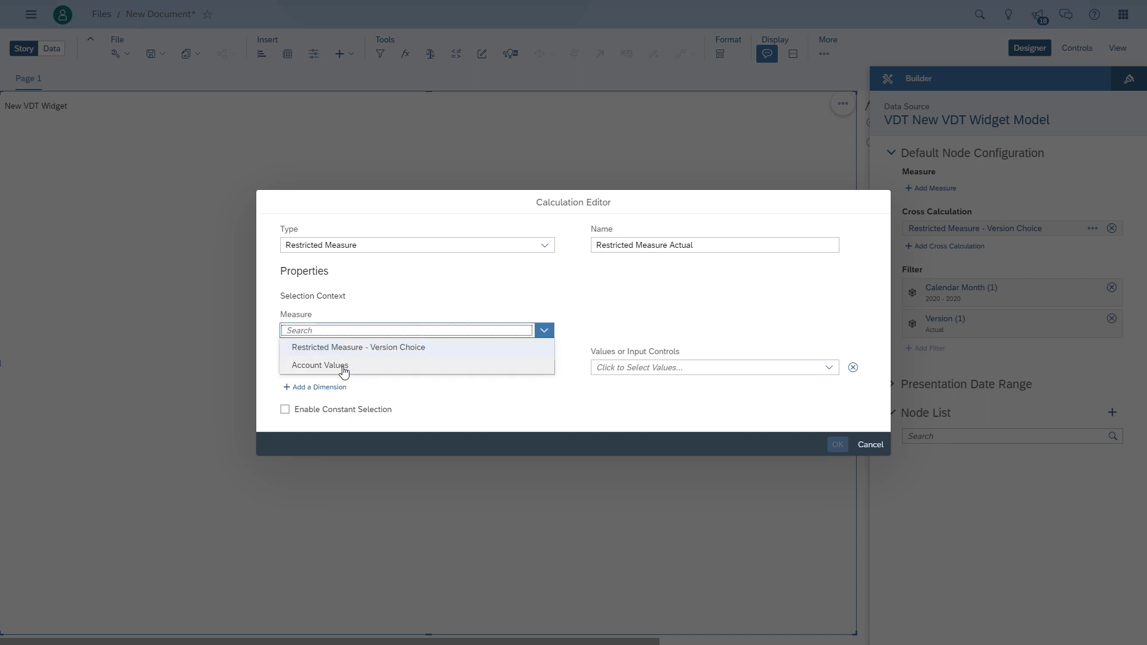
click(345, 366)
click(347, 372)
click(324, 405)
click(707, 373)
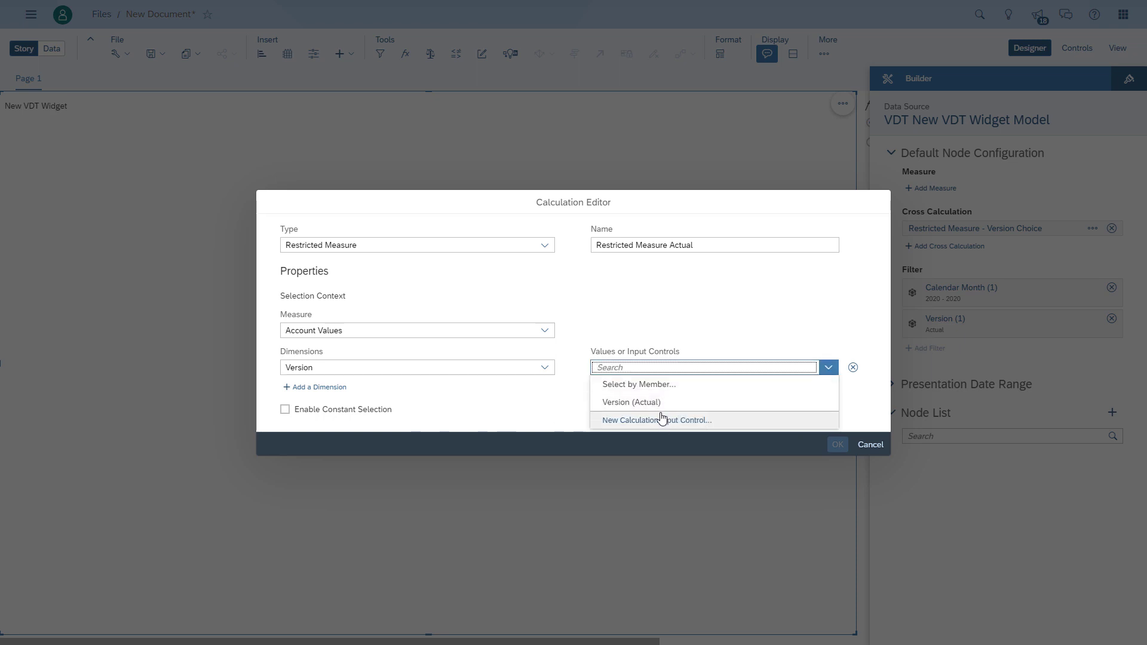
click(661, 386)
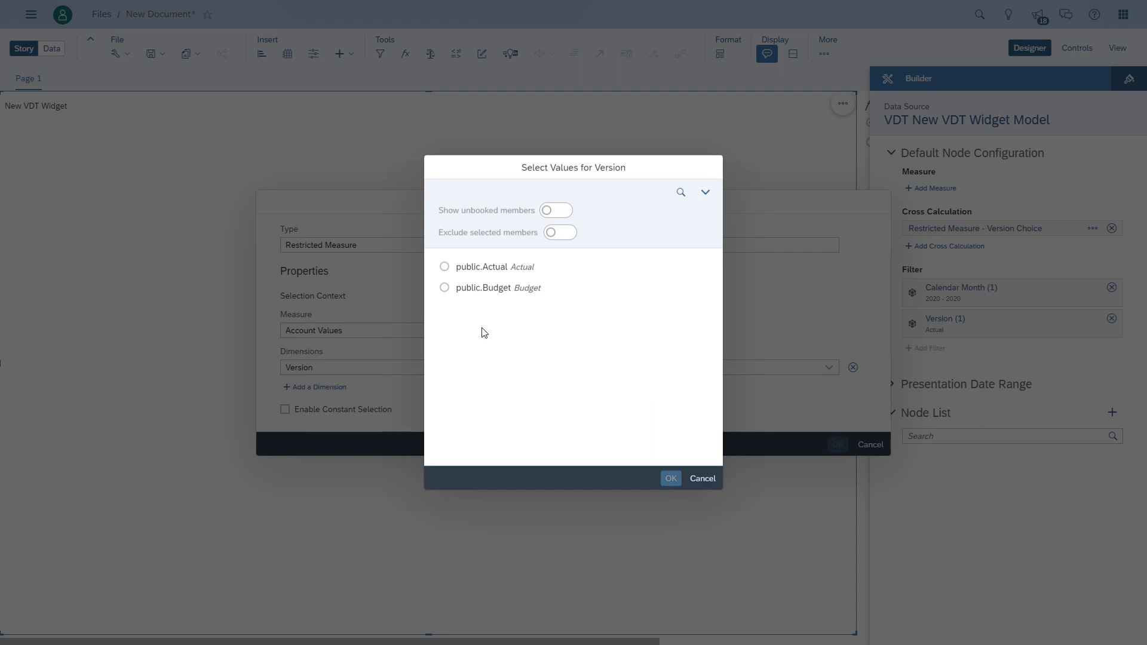
click(478, 268)
click(671, 479)
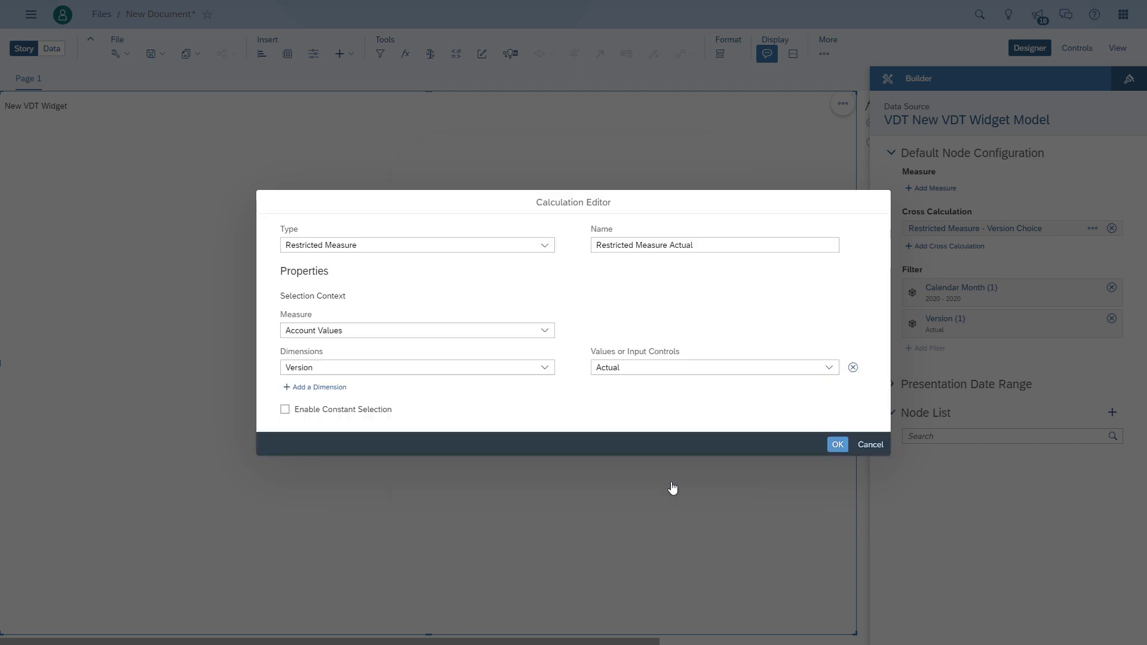
click(838, 445)
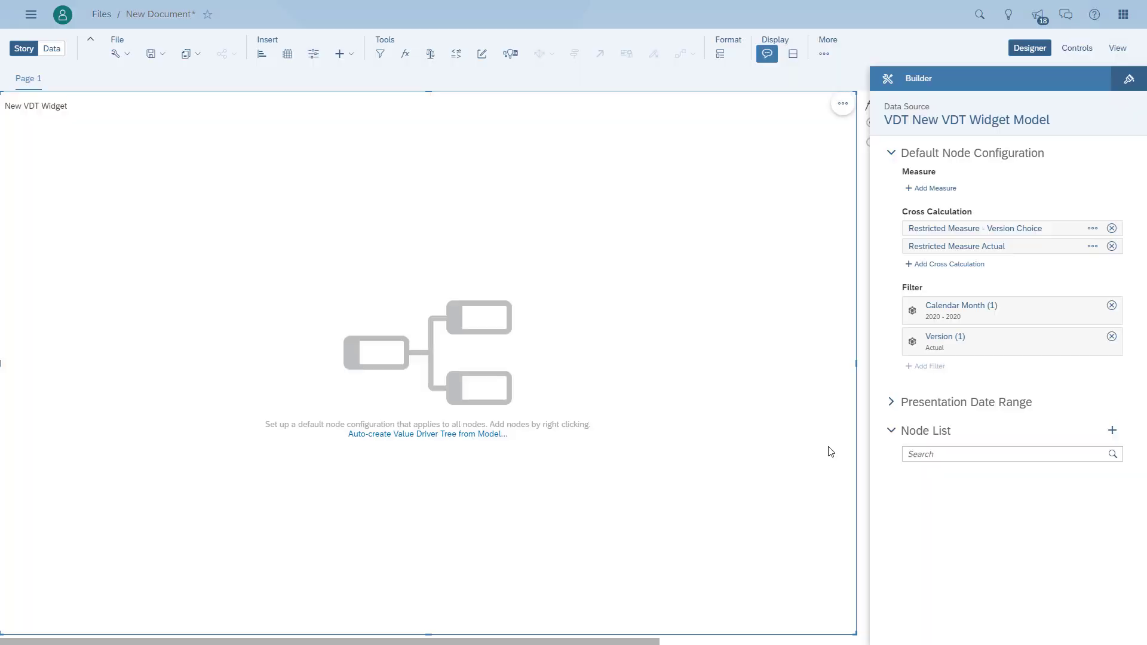
Step: Create another cross calculation for the value driver tree as a restricted measure named "Restricted Measure Budget"
click(957, 265)
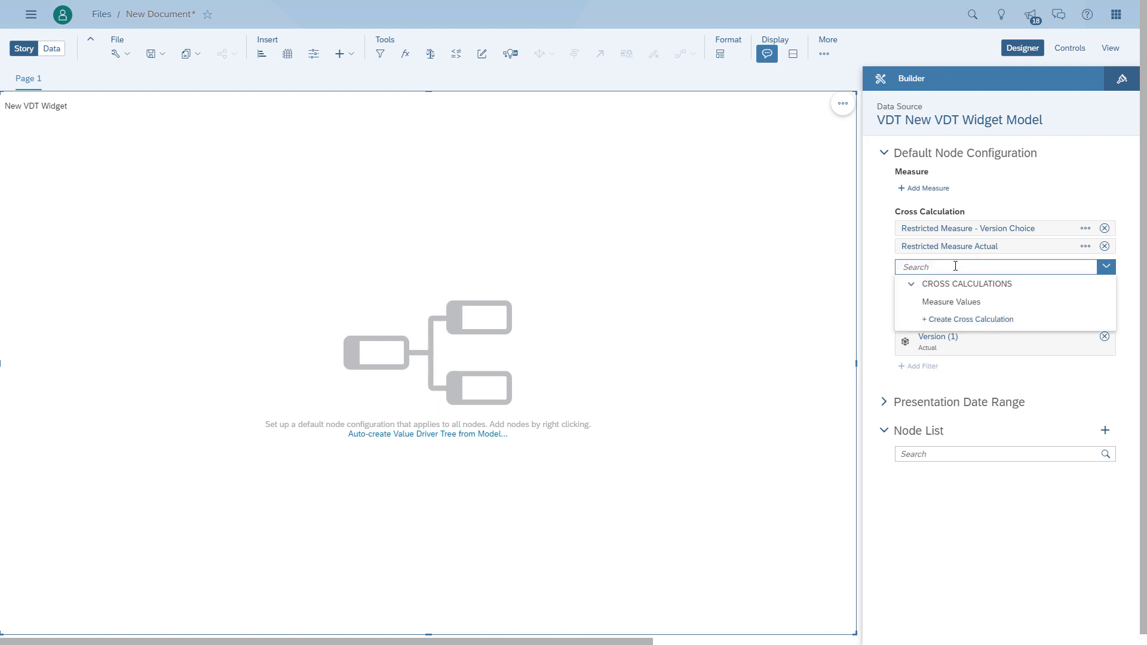
click(940, 319)
click(418, 193)
click(400, 228)
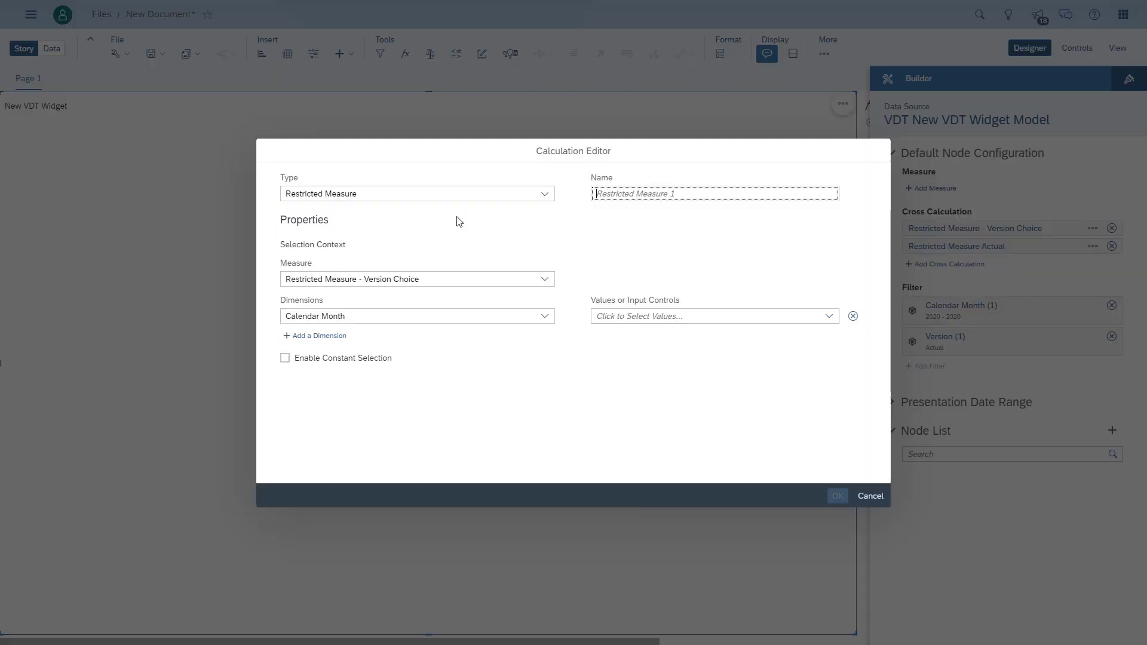
click(638, 245)
text(R)
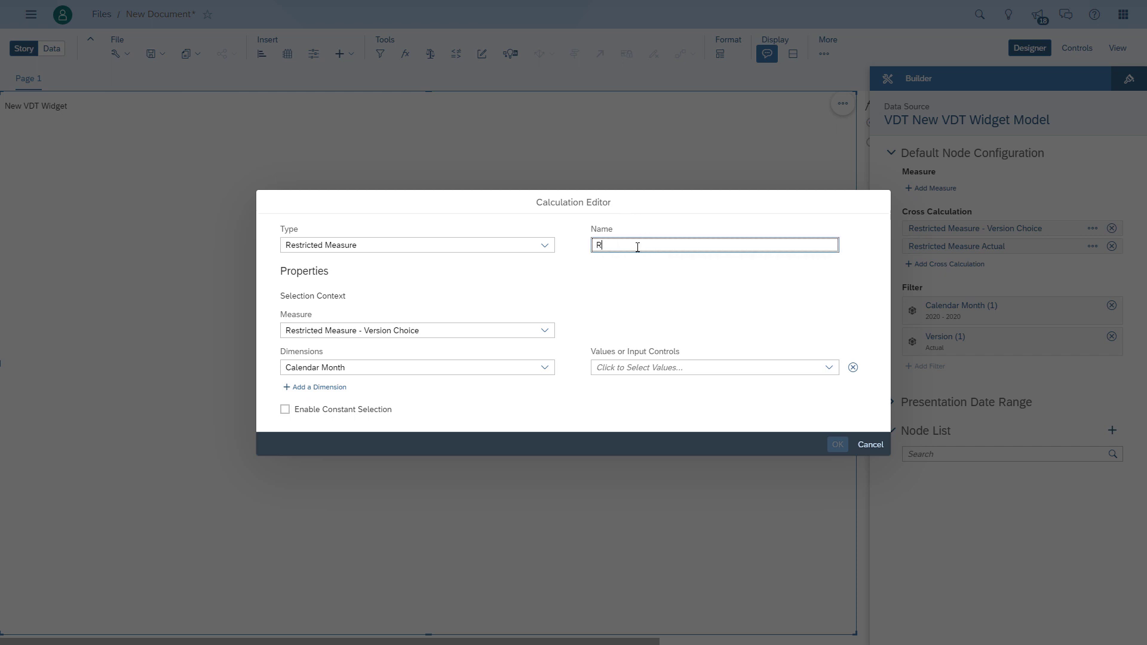
text(estricted Measure Budget)
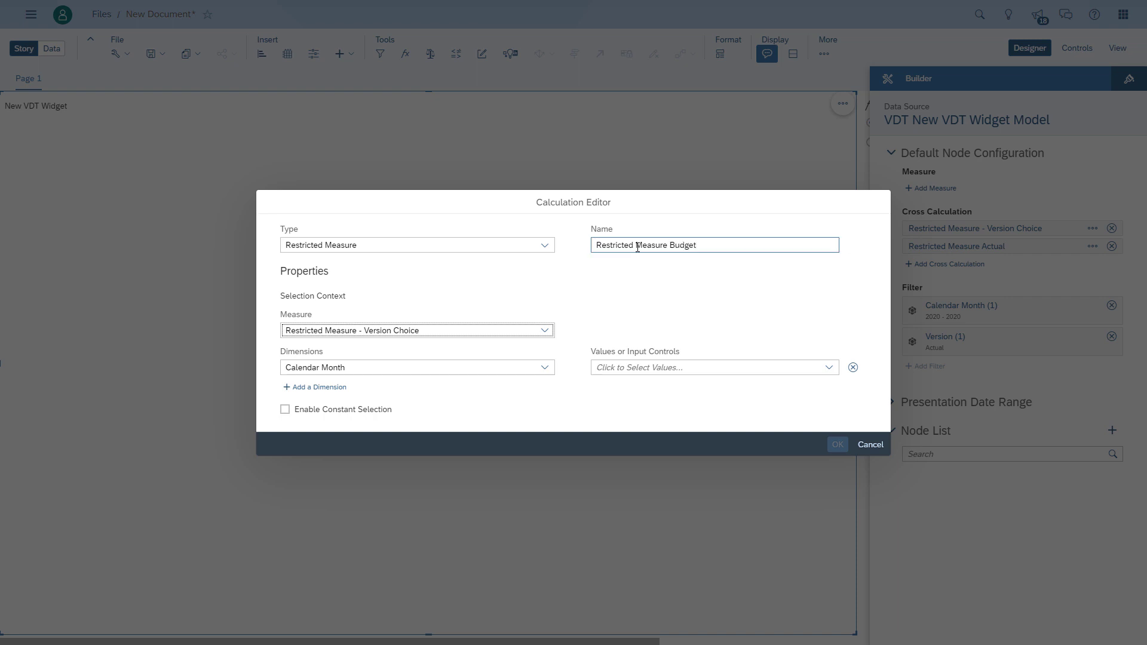
Step: Base the restricted measure on Account Values, restrict the Version dimension to the Budget member, and save the calculation
click(396, 333)
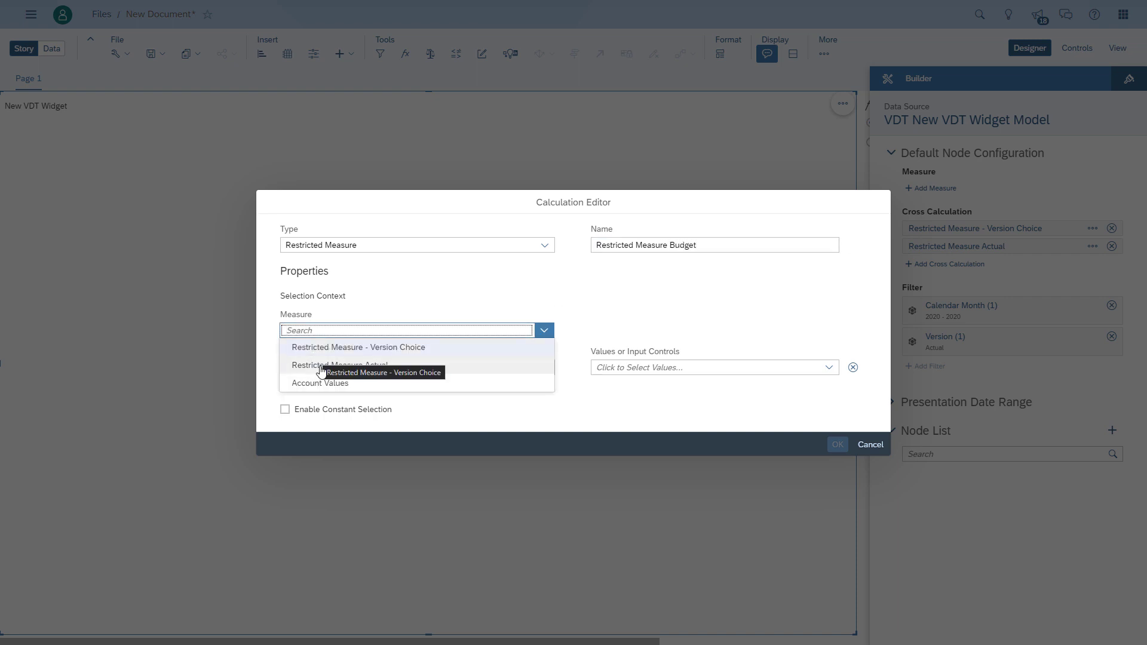
click(328, 386)
click(362, 370)
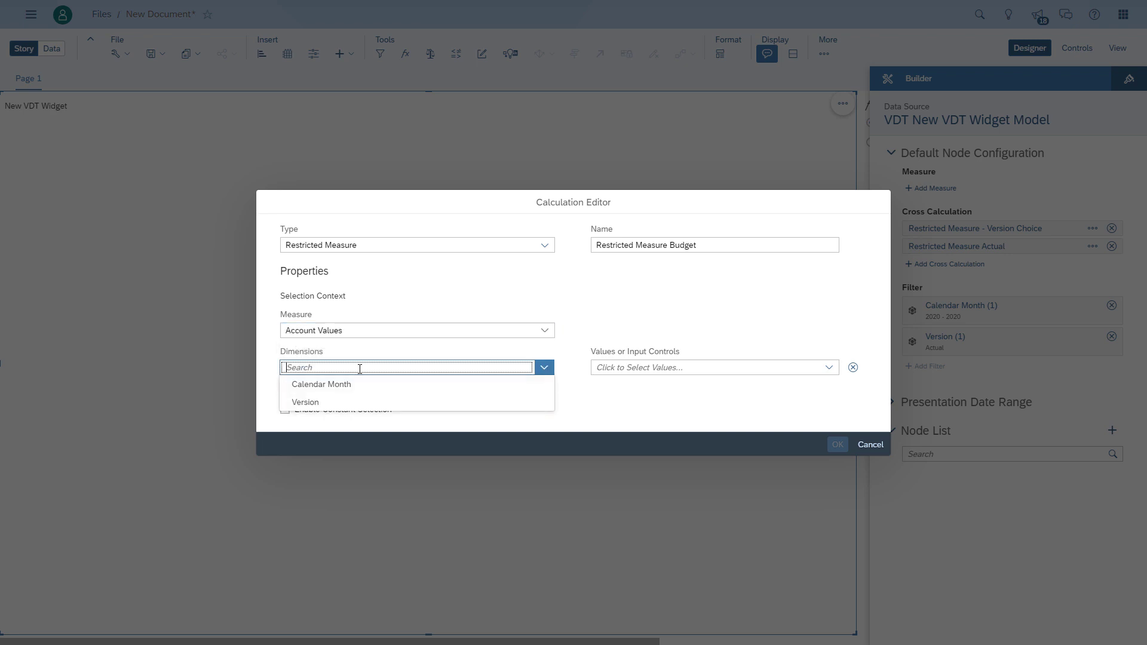
click(306, 402)
click(657, 367)
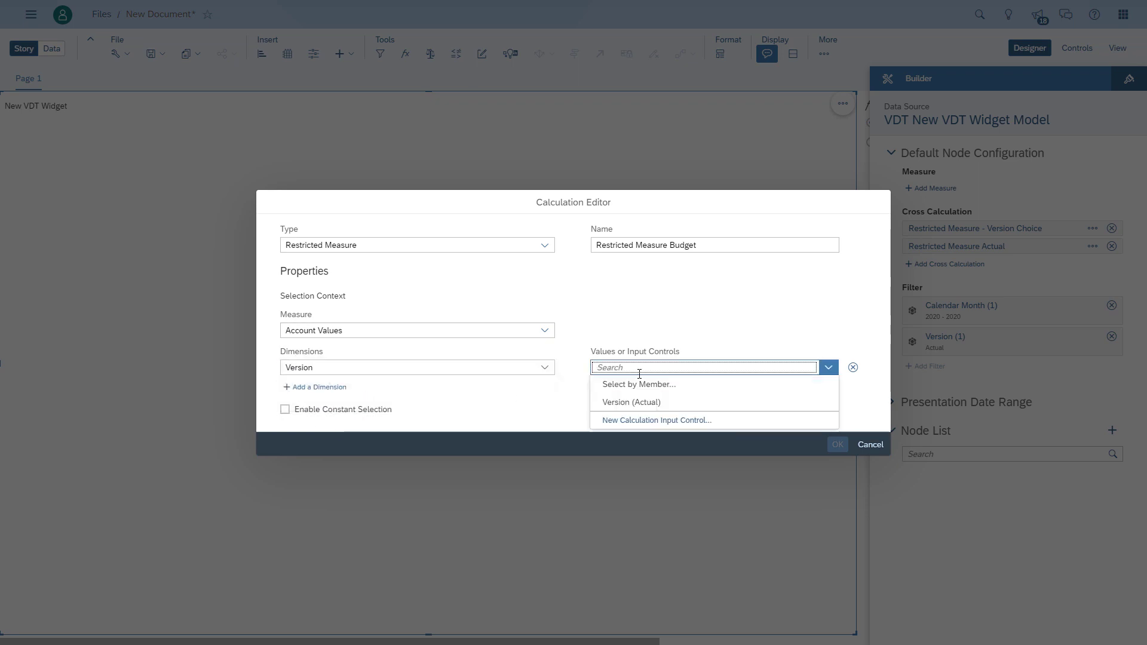
click(652, 381)
click(496, 286)
click(666, 476)
click(838, 445)
Step: Create a further cross calculation as a calculated measure named "Variance Act - Bud"
click(942, 282)
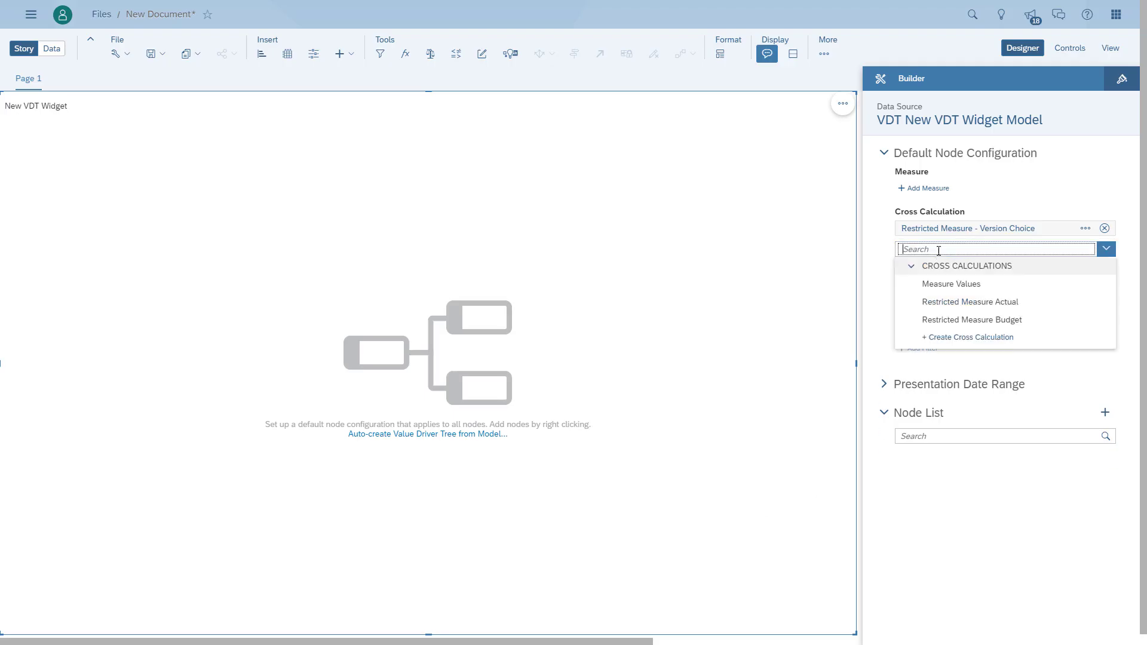
click(942, 336)
click(413, 192)
click(347, 228)
click(651, 245)
text(Variance Act - Bud)
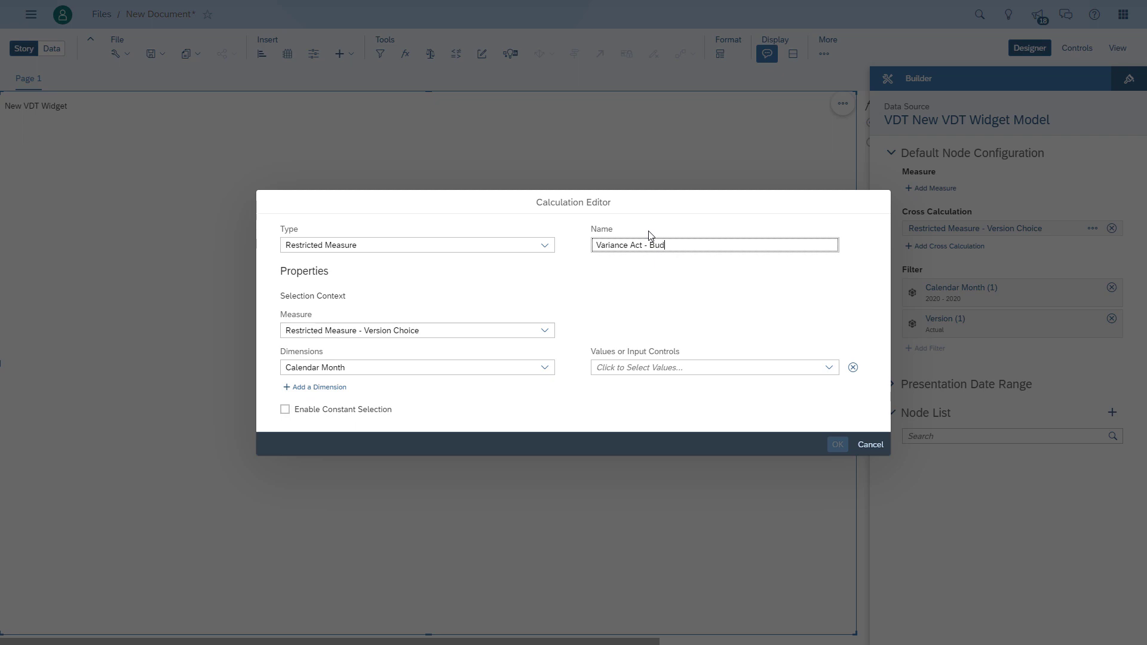
click(417, 245)
click(353, 266)
Step: Enter the variance formula as Restricted Measure Actual minus Restricted Measure Budget
click(353, 278)
text([)
click(394, 290)
text(- [)
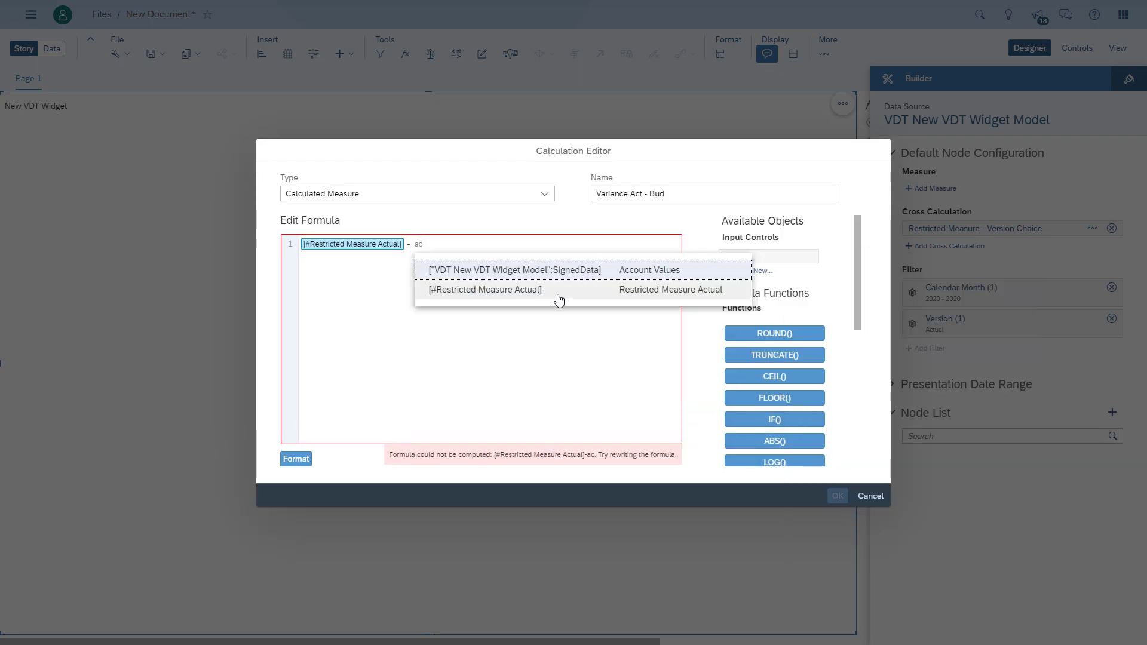
text(B)
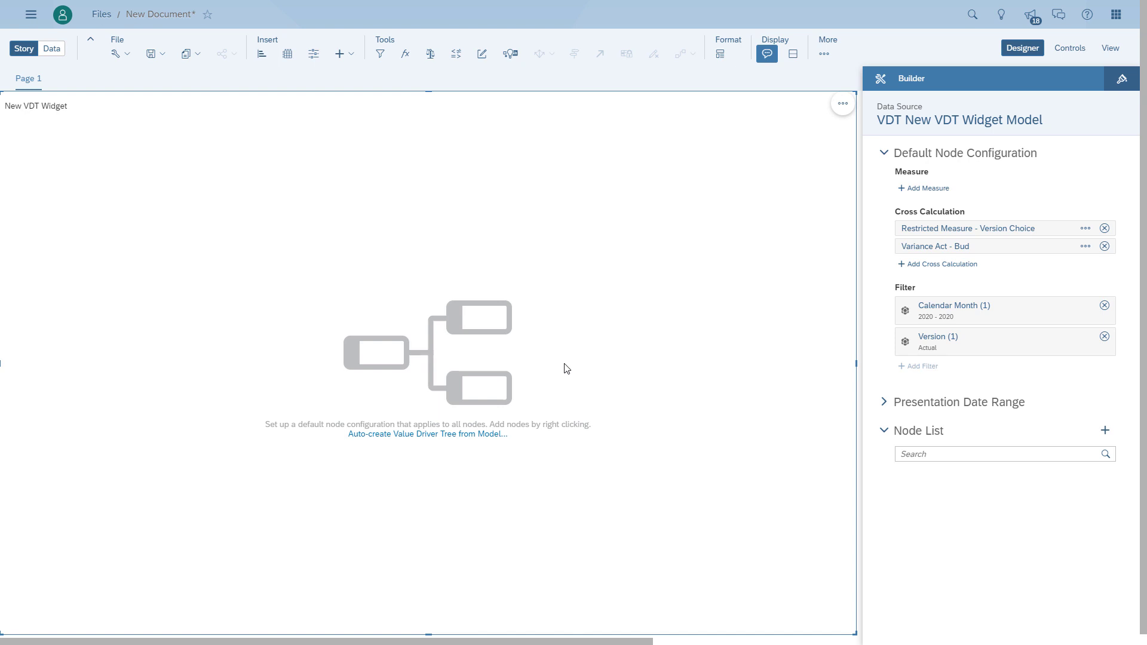
Step: Format "Restricted Measure - Version Choice" with 0 decimal places, without the account dimension's number formatting or the underlying measures' unit
click(1085, 229)
click(1043, 246)
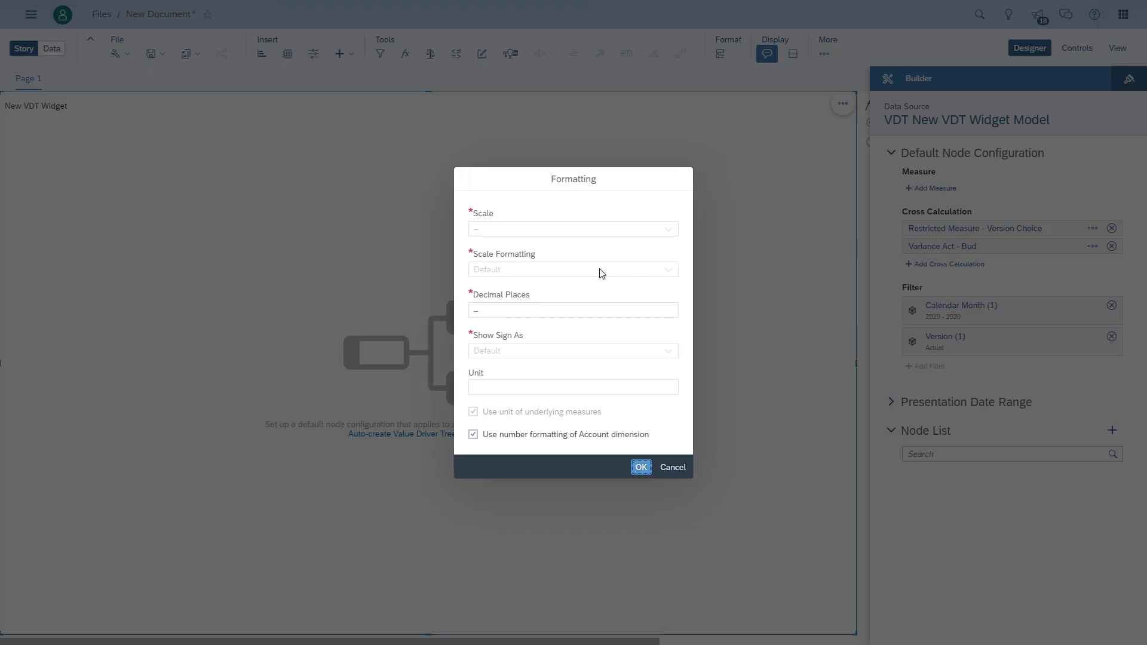
click(473, 435)
click(473, 412)
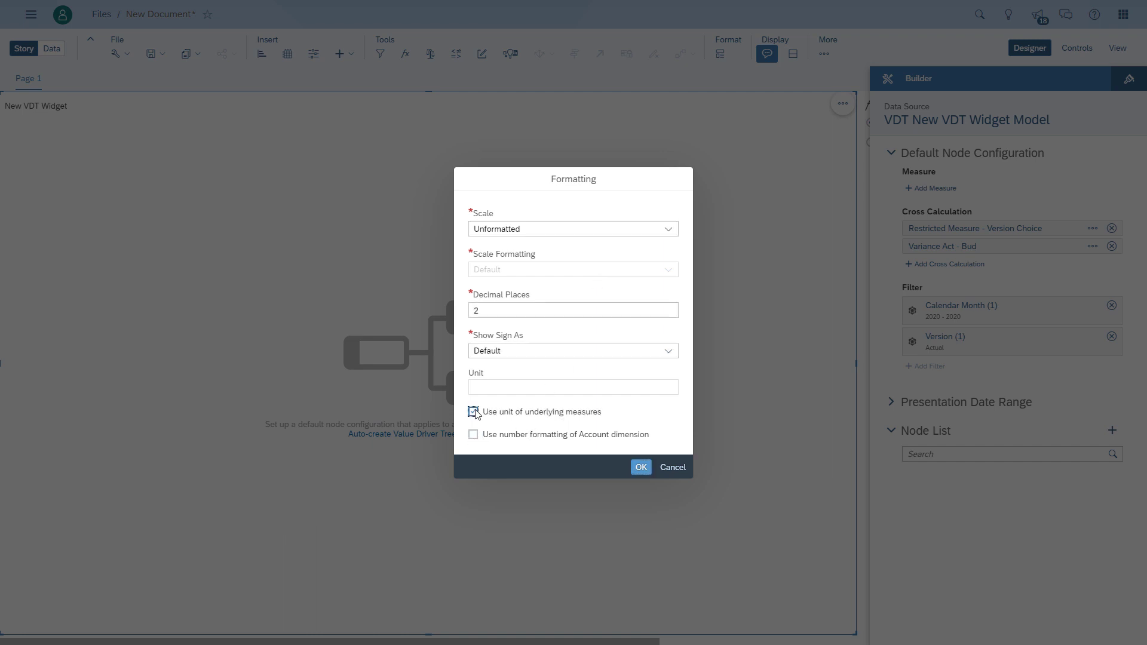
double_click(554, 311)
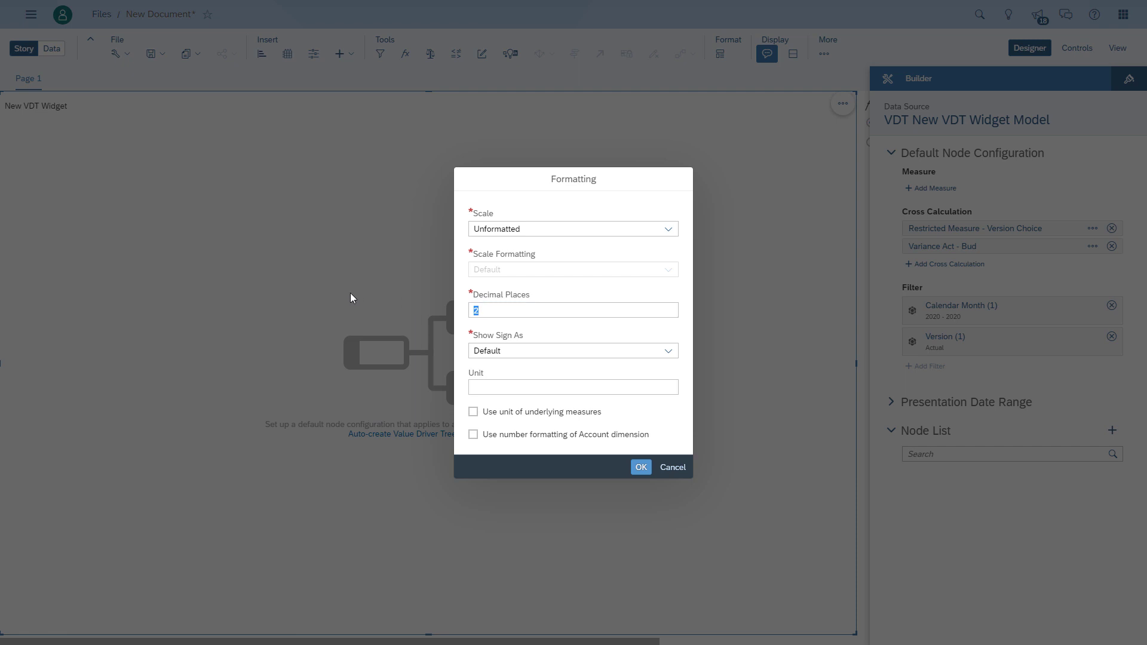
text(0)
key(Tab)
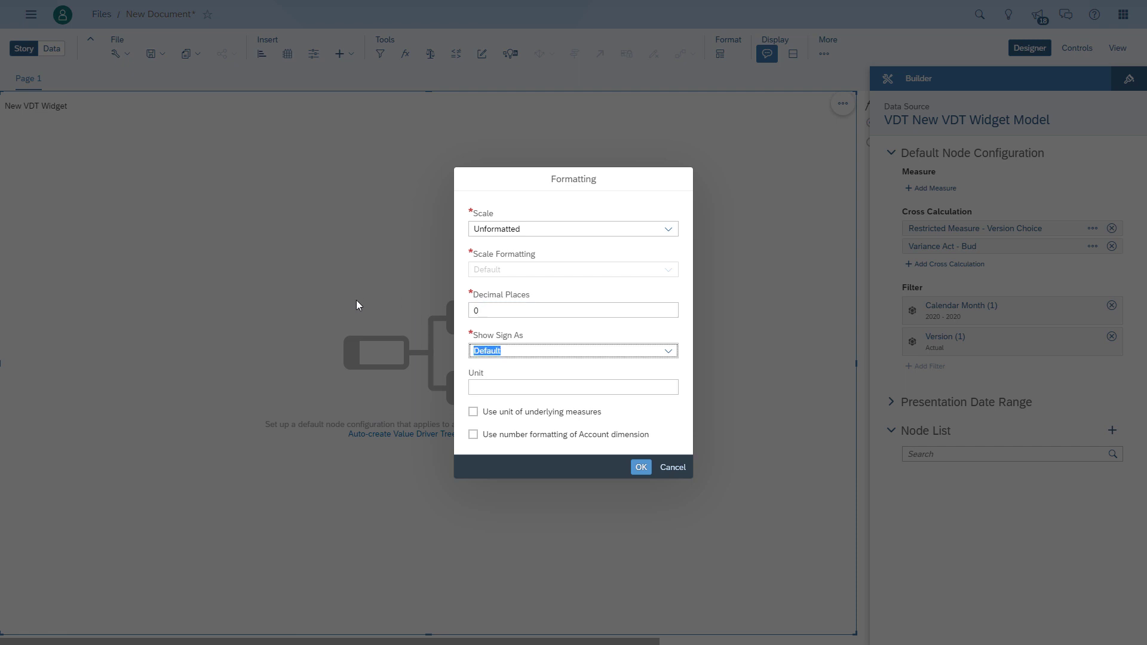
click(640, 468)
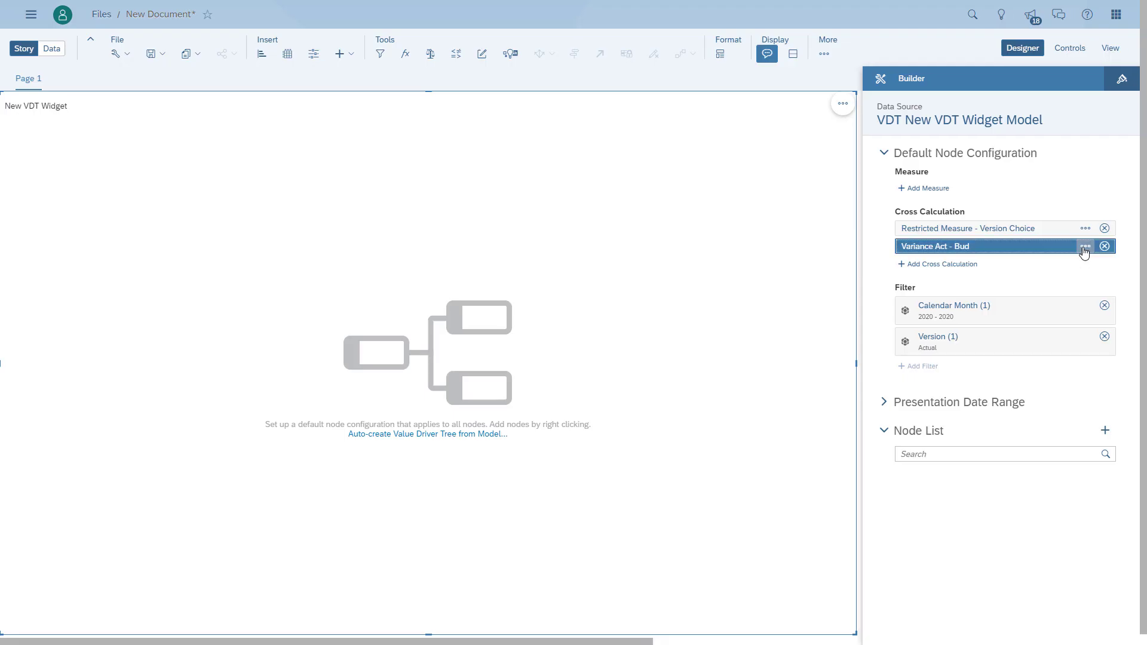
Step: Format "Variance Act - Bud" with 0 decimal places, without the account dimension's number formatting or the underlying measures' unit
click(1085, 246)
click(1040, 264)
click(473, 435)
click(473, 435)
click(520, 310)
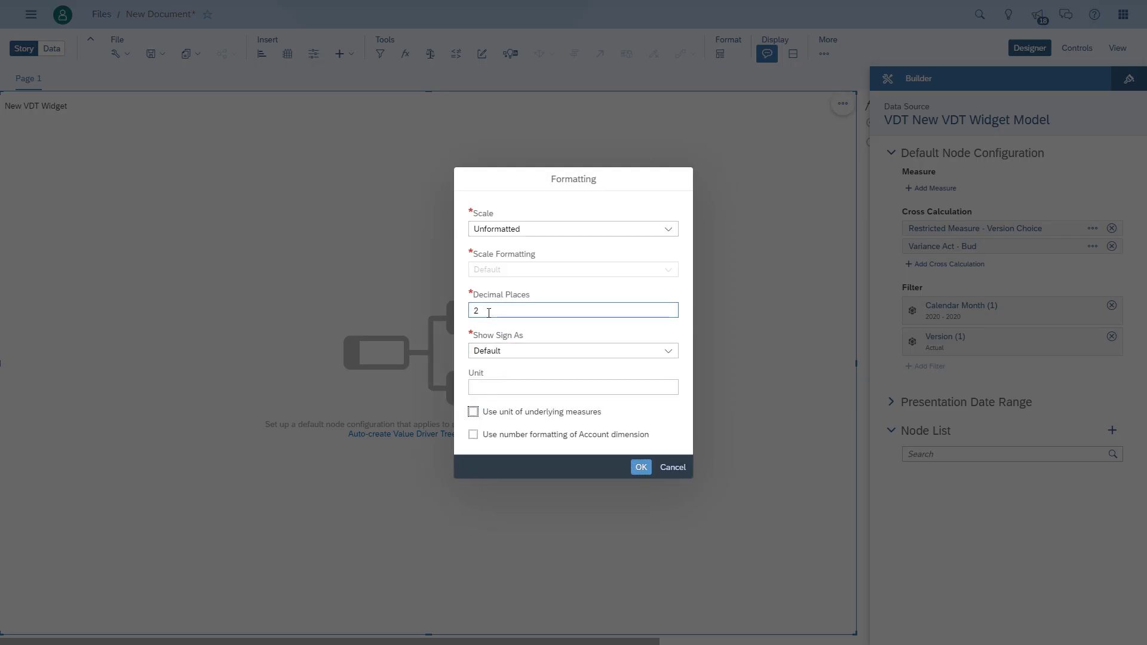
text(0)
key(Tab)
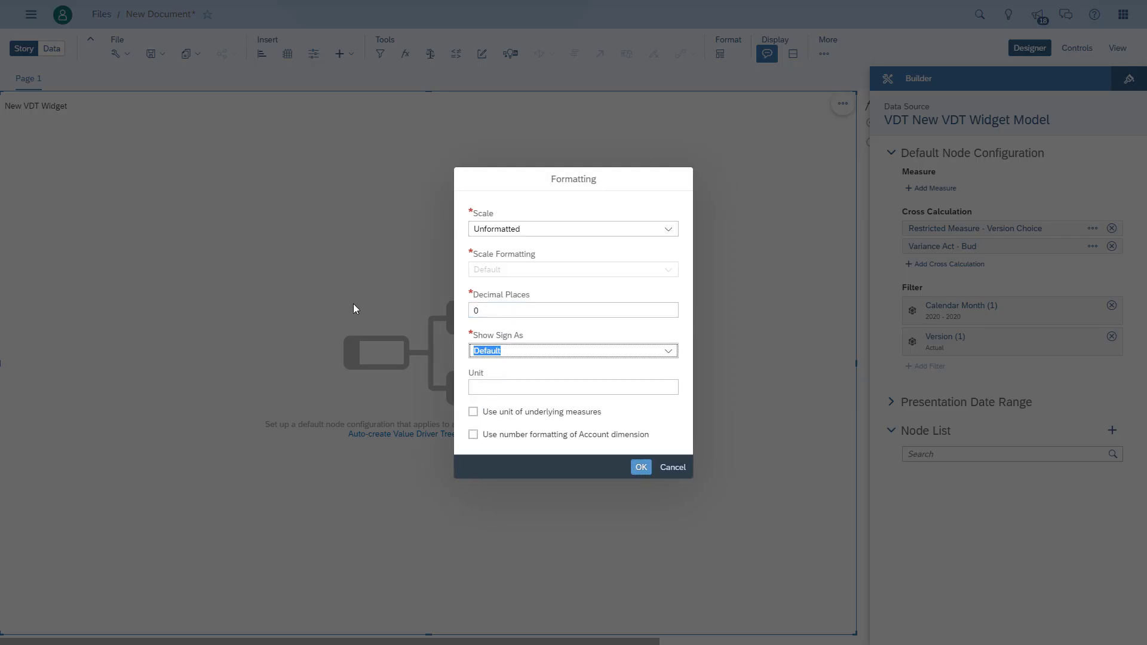
click(639, 469)
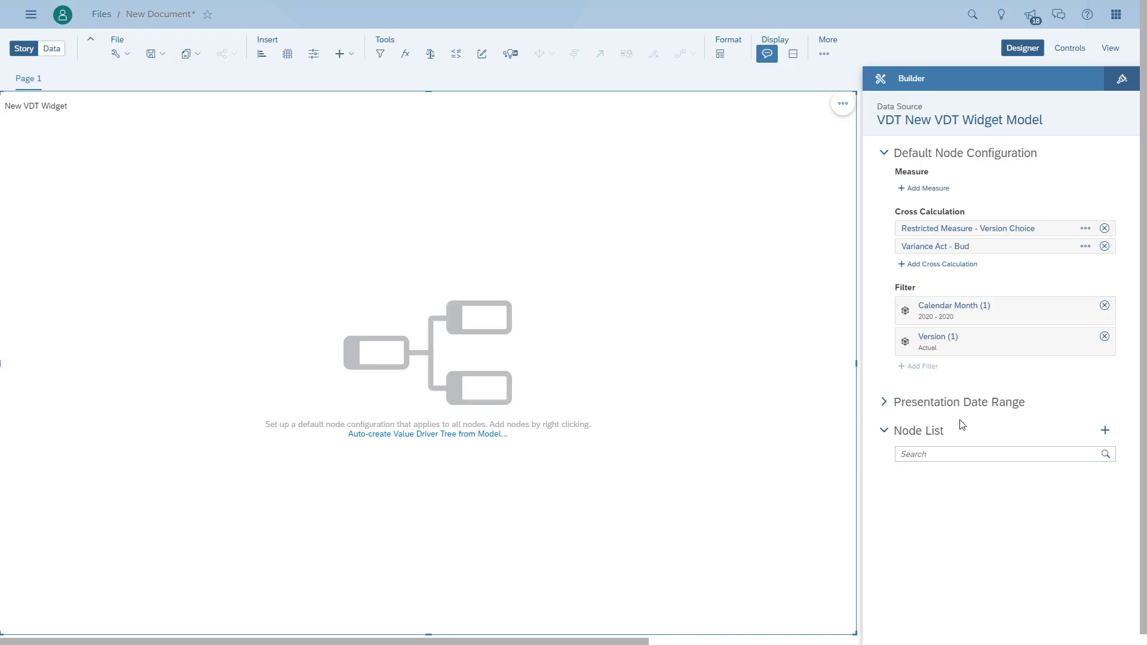
Step: Remove the Version filter from the default node configuration and auto-create the value driver tree from the model with all accounts
click(1104, 337)
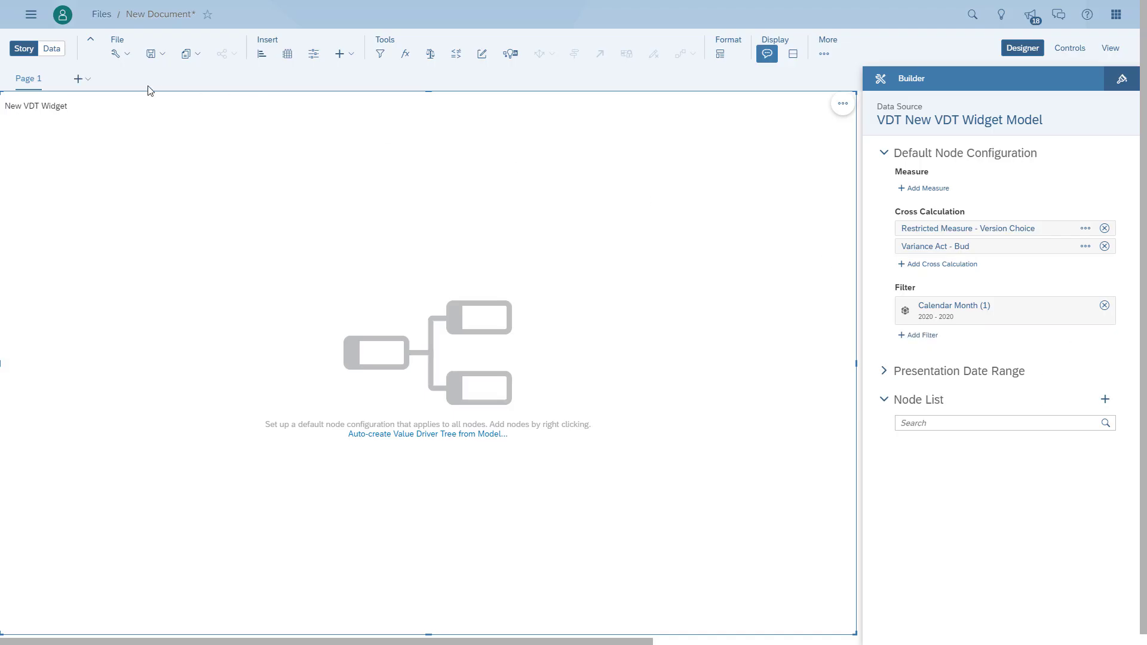
click(491, 435)
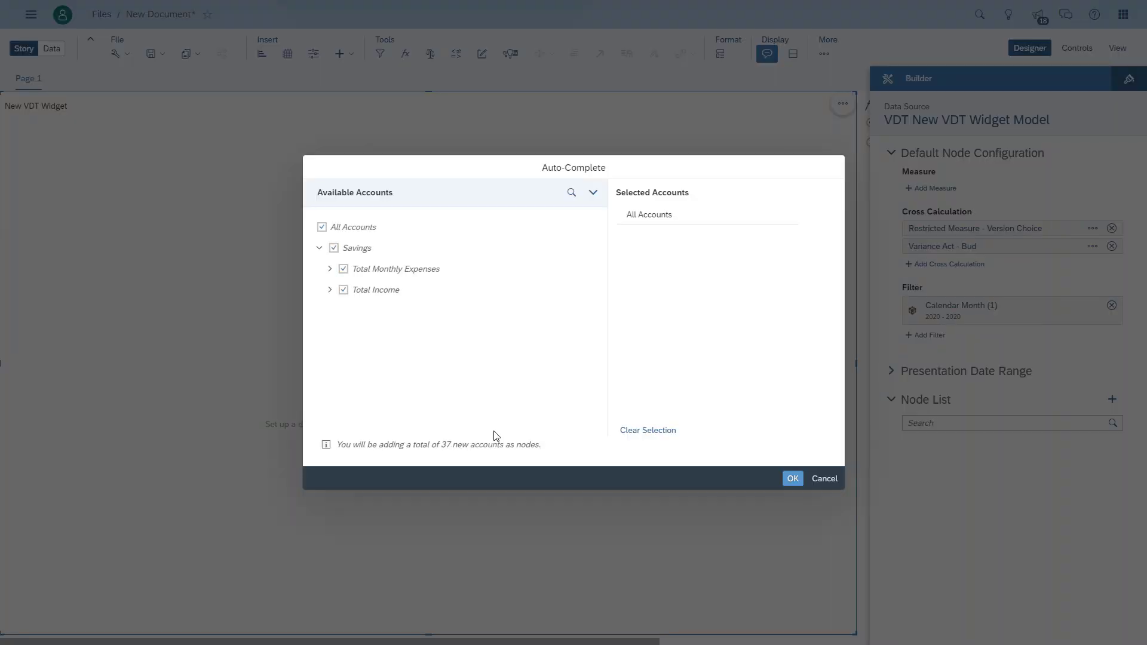
click(793, 480)
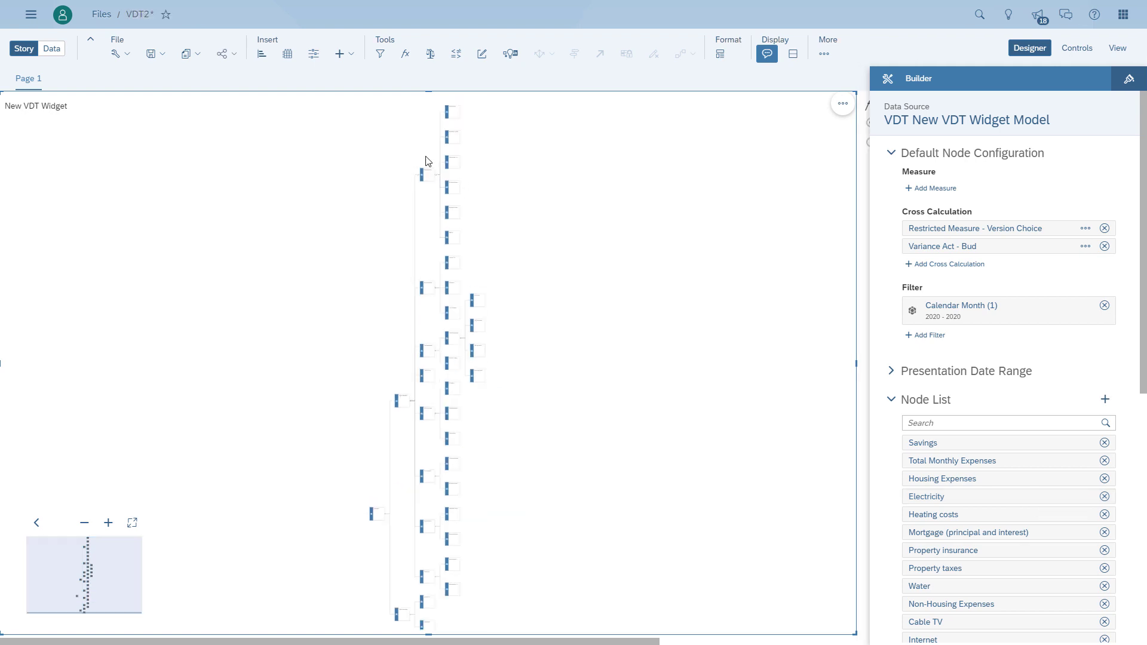
Step: Set the value driver tree's minimum node width to 250
scroll(414, 272, up, 5)
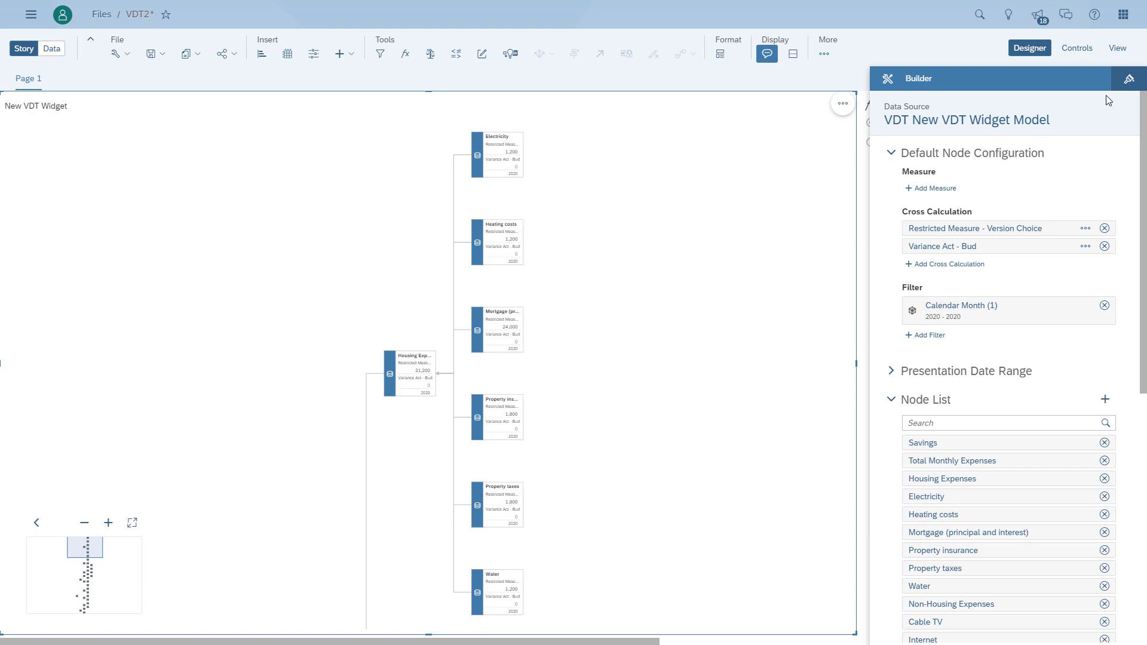
click(1130, 78)
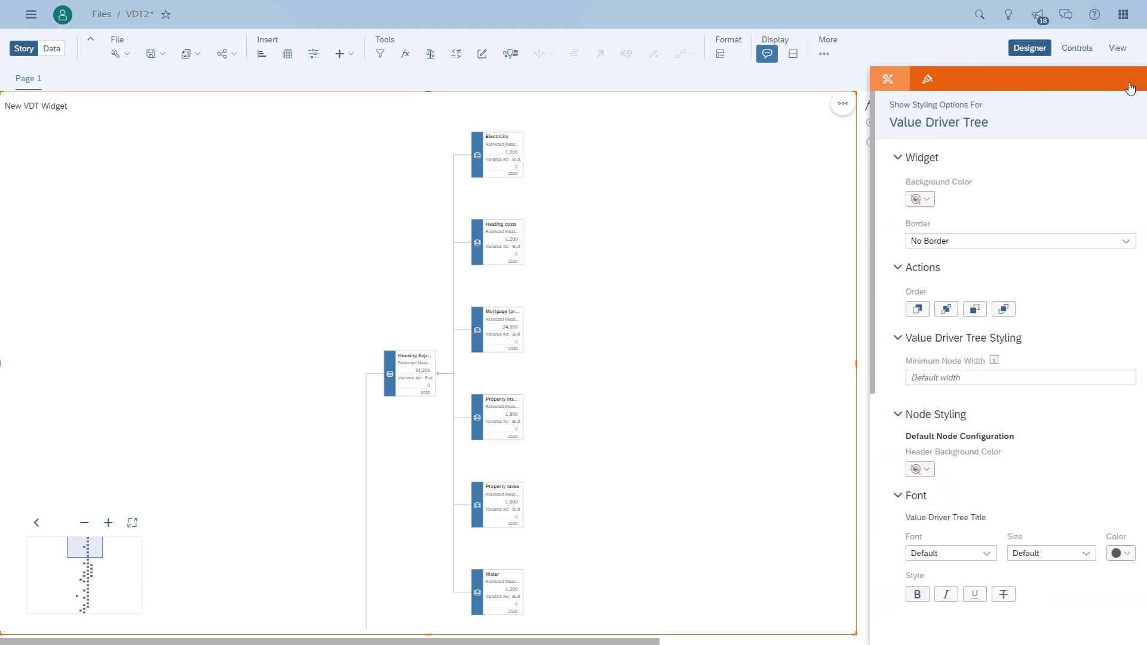
click(930, 377)
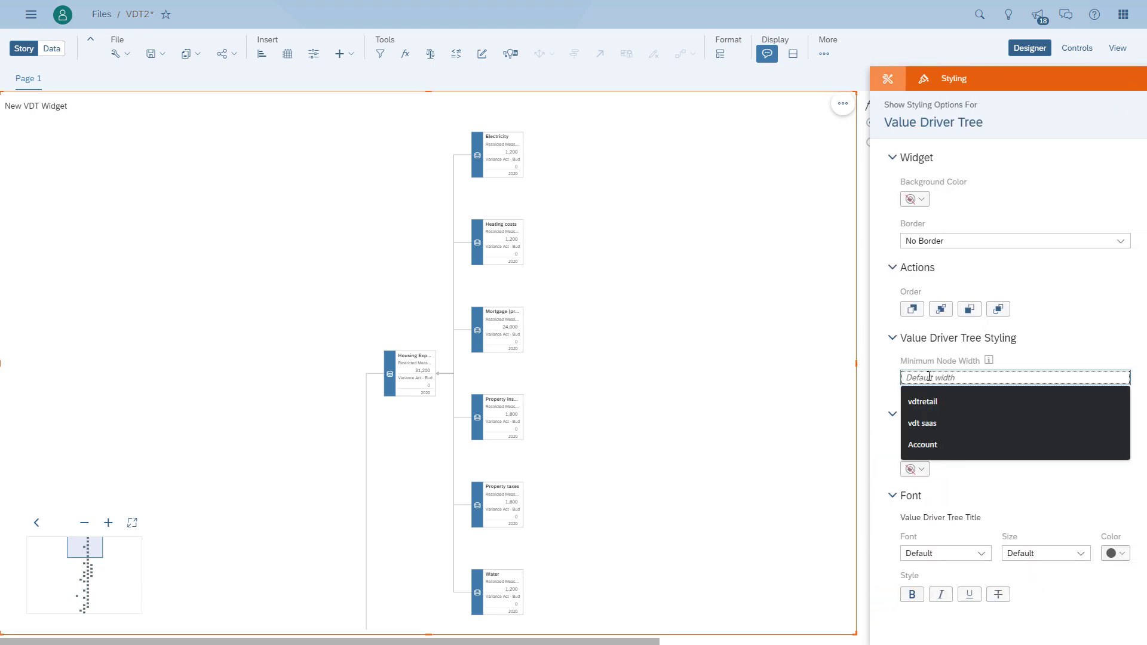
text(250)
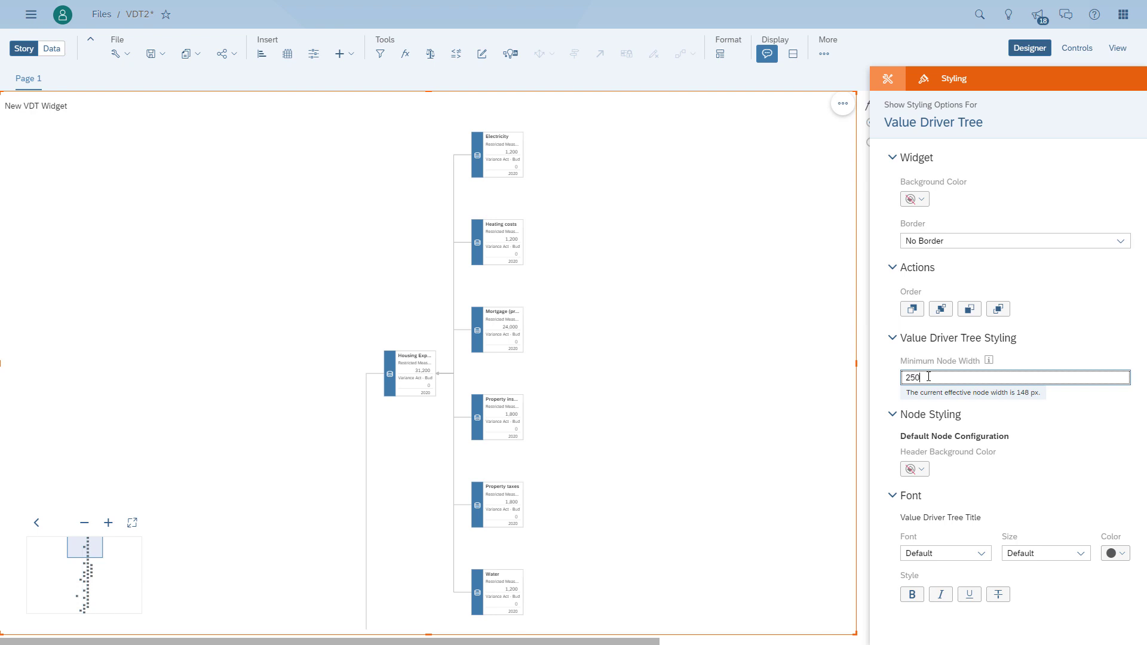
key(Return)
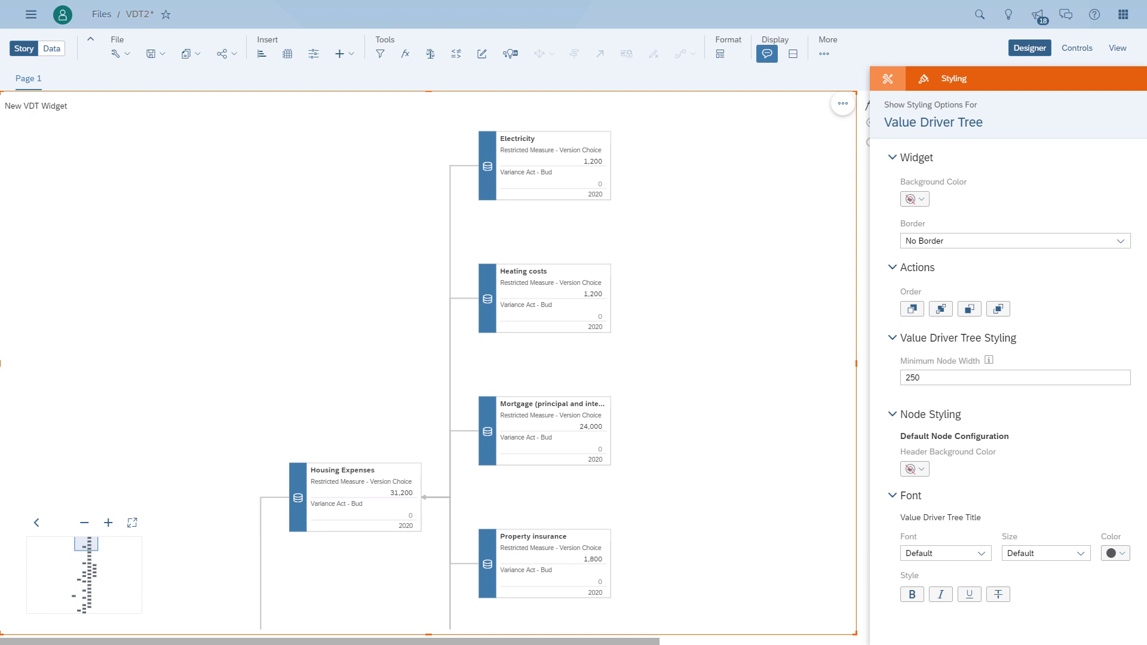
Step: Add a presentation date range filter on Calendar Month with month granularity, from Jan 2020 to Dec 2021
click(888, 78)
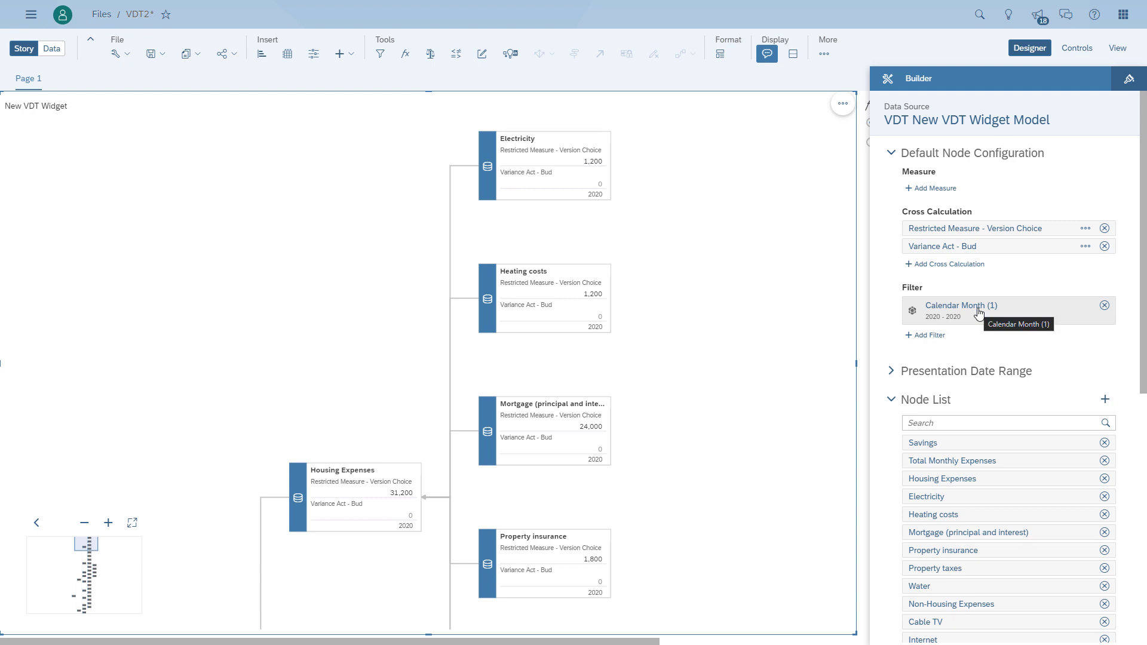
click(898, 365)
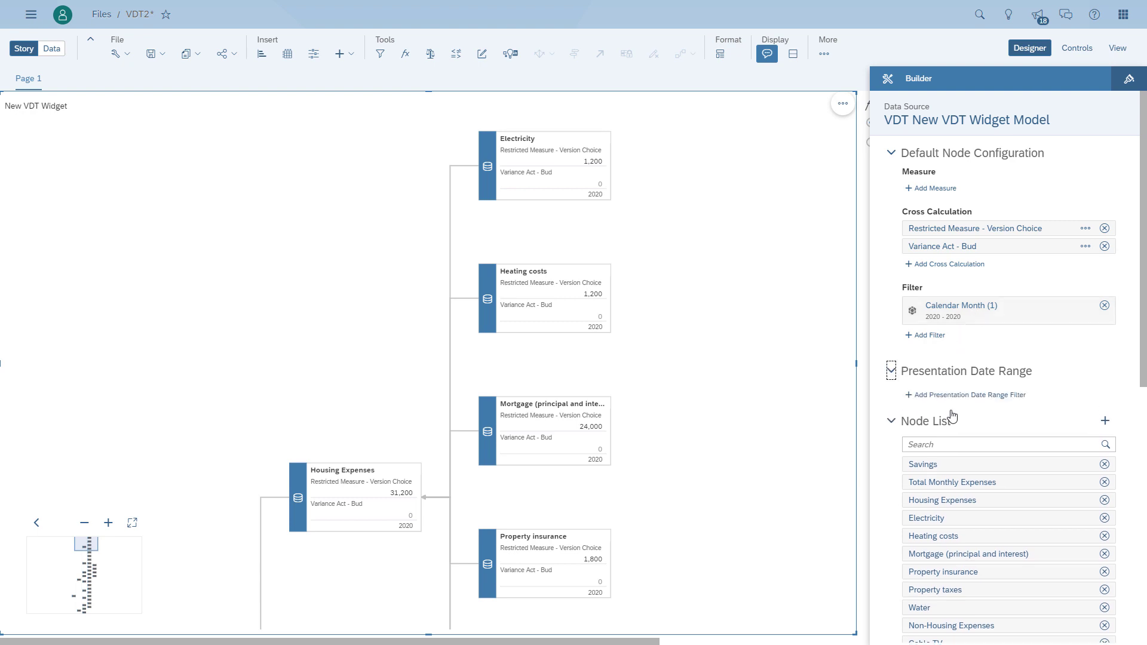
click(1002, 396)
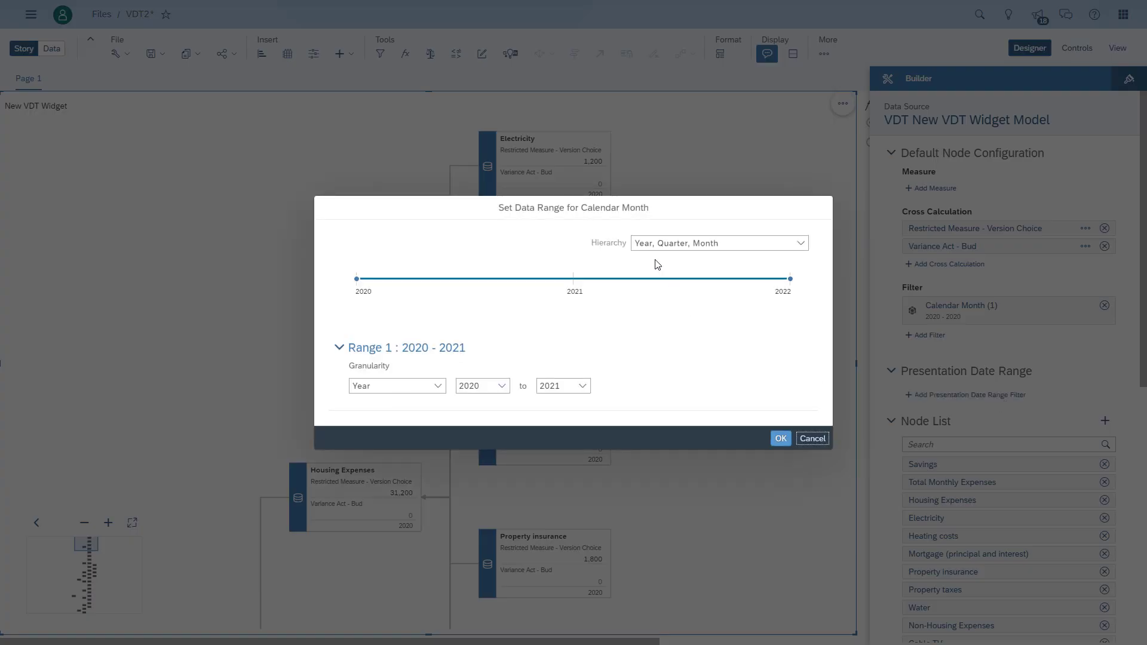
click(439, 387)
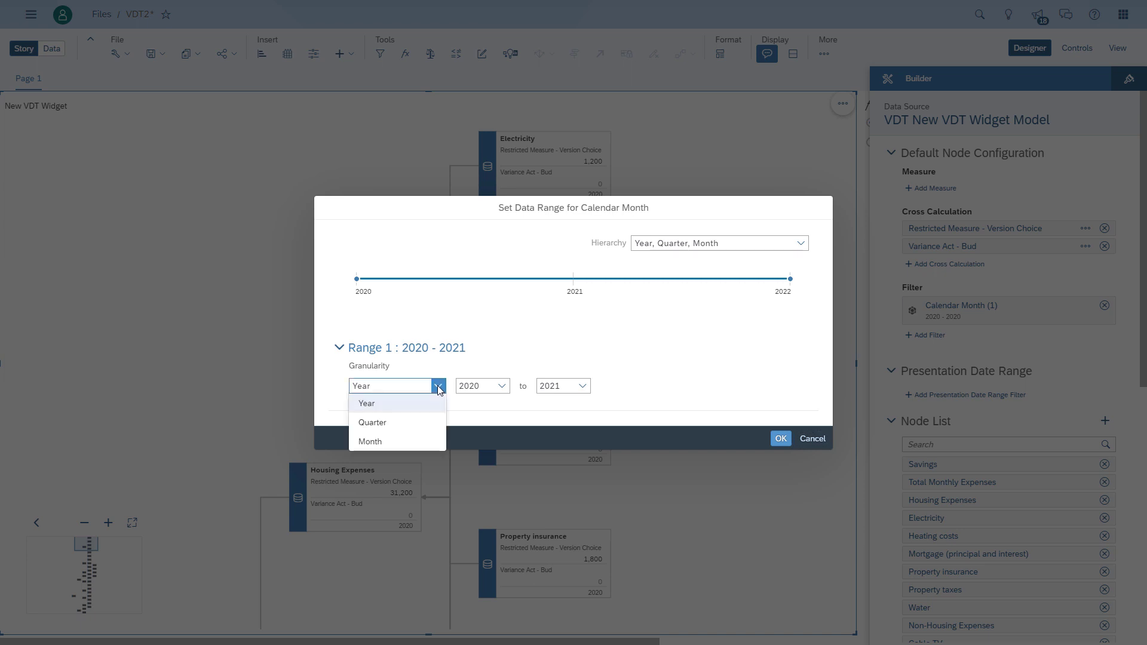
click(390, 441)
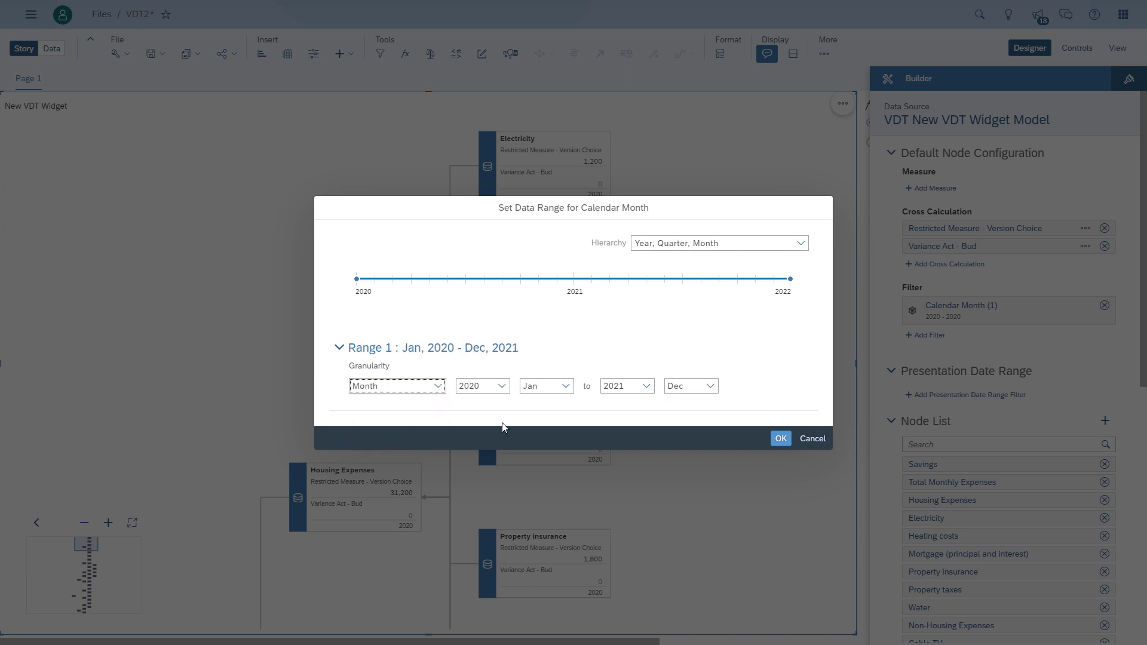
click(781, 440)
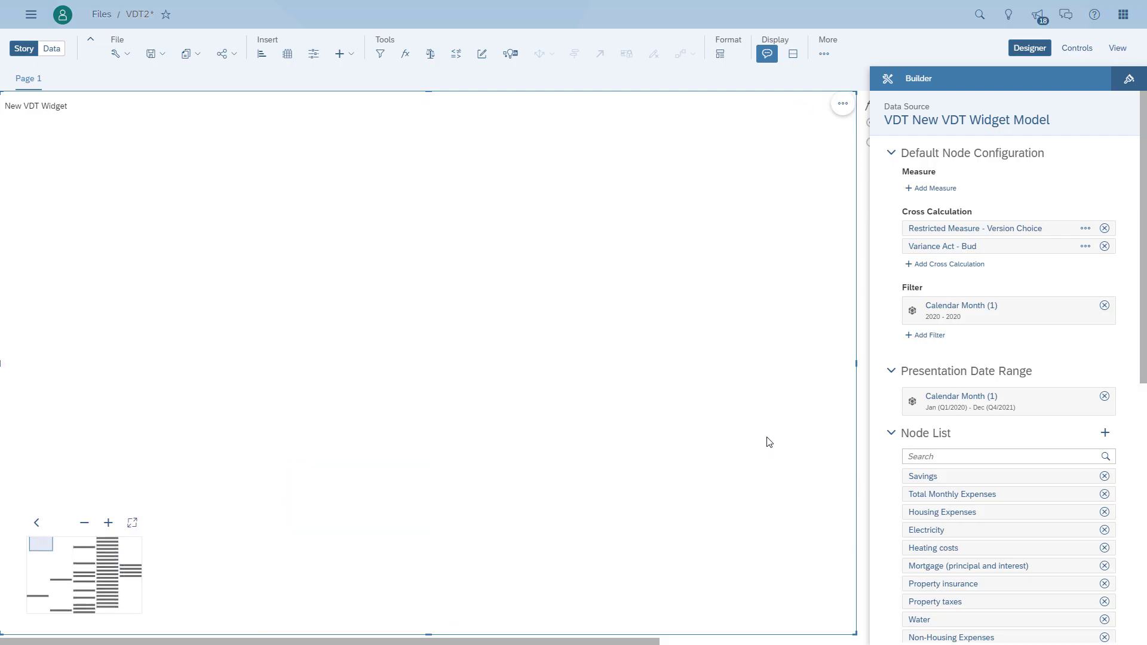
drag(42, 544, 105, 546)
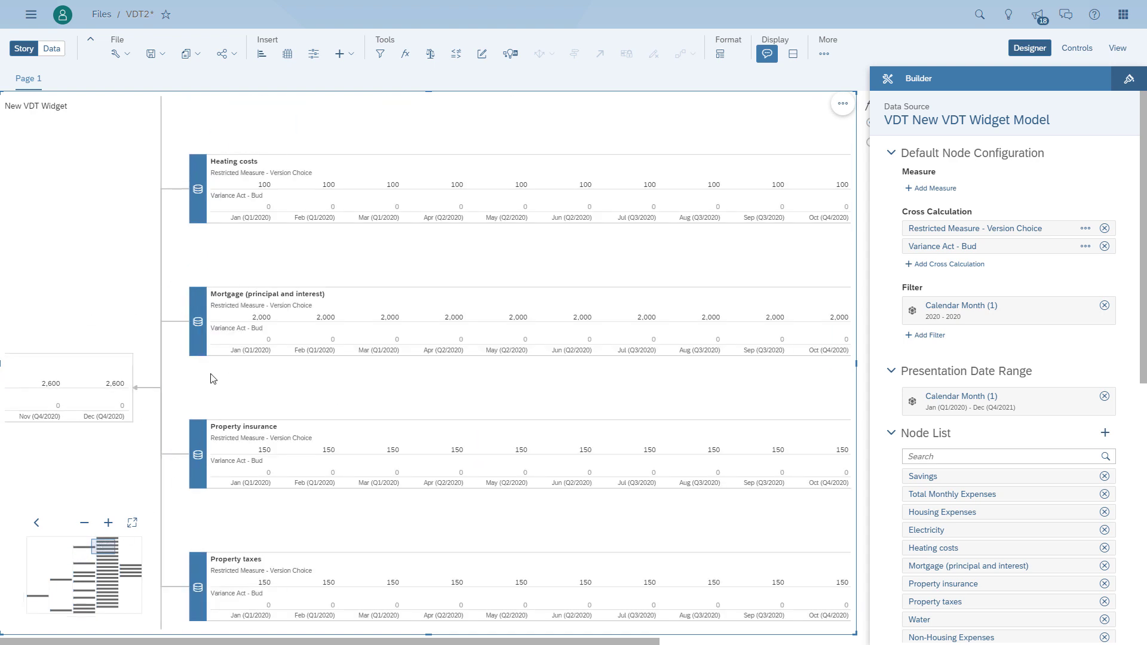
drag(344, 255, 284, 425)
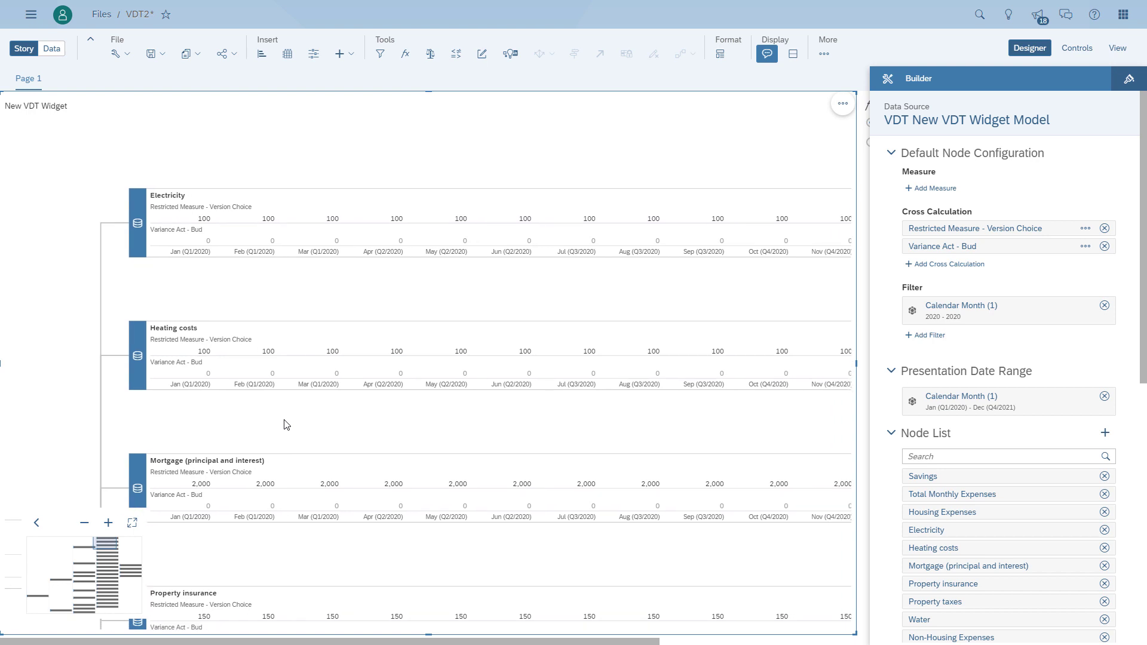
Step: Change the presentation date range's granularity to quarter, covering Q1 2020 to Q4 2021
drag(283, 424, 233, 421)
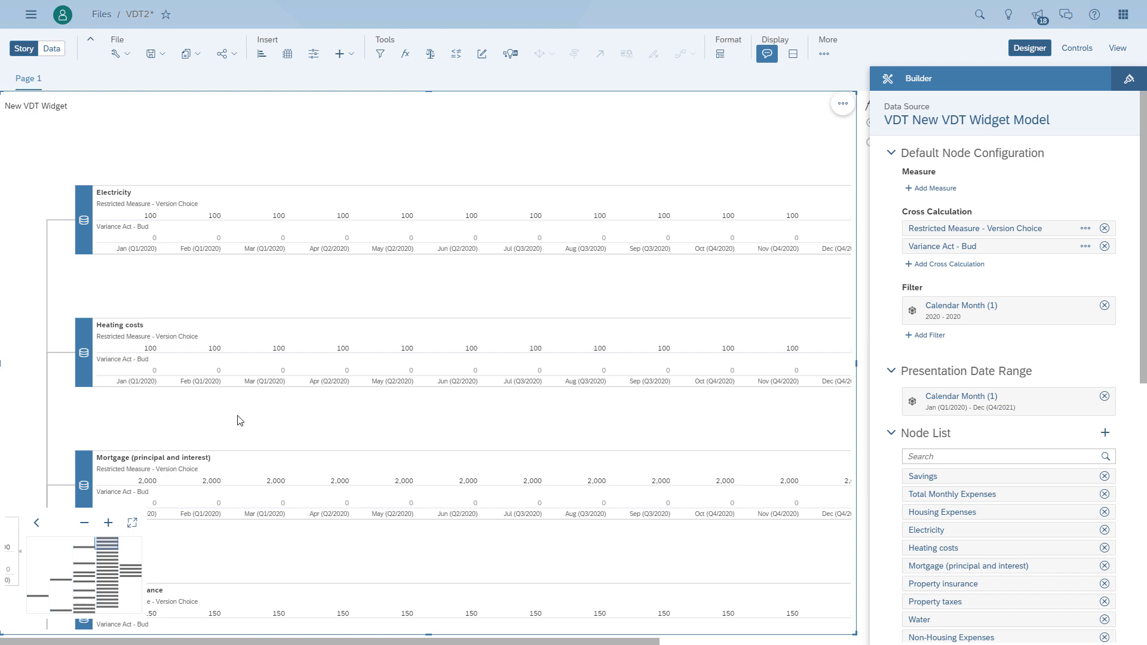
click(963, 410)
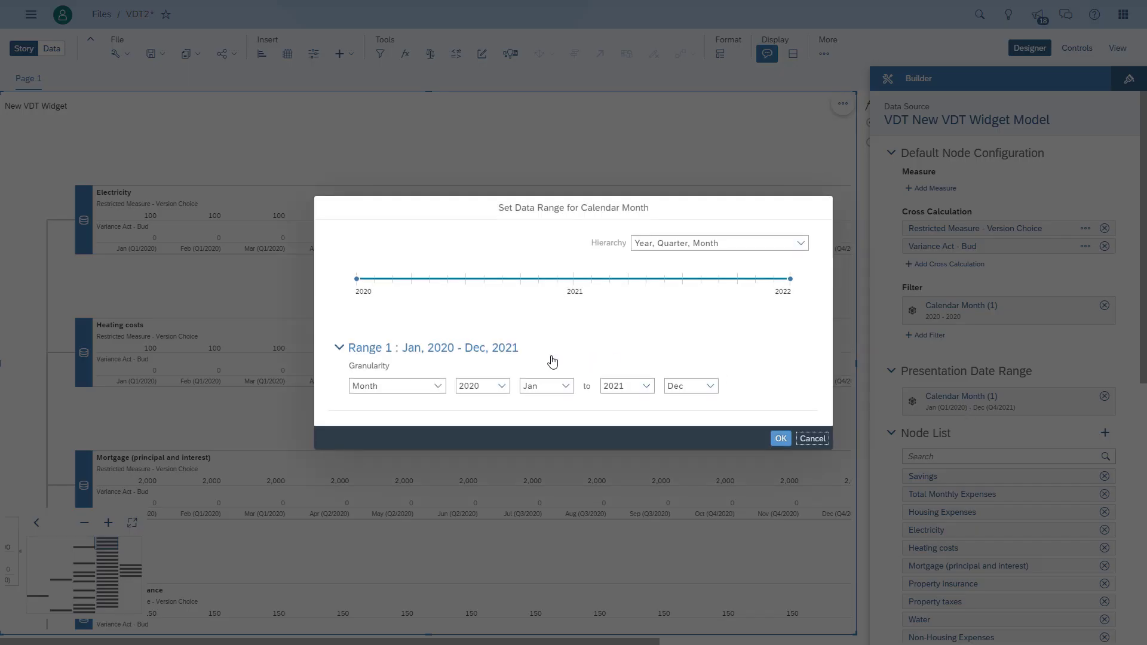
click(435, 387)
click(379, 422)
click(780, 438)
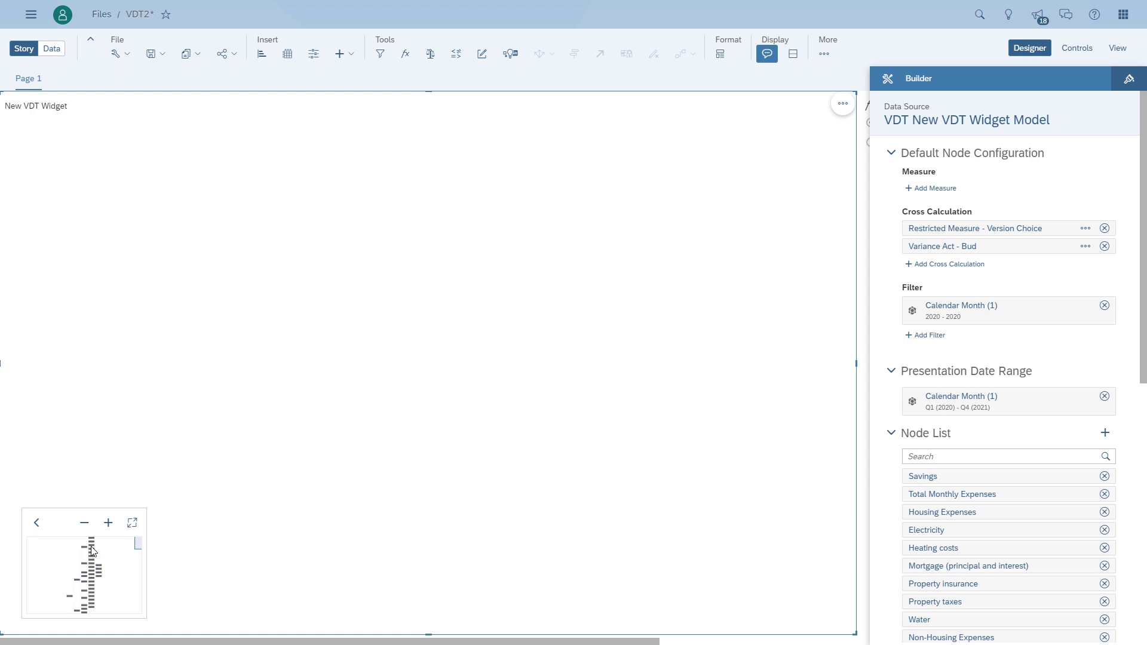
Step: Bring the Housing Expenses branch with its Electricity node into view and switch the story to view mode
drag(128, 544, 88, 545)
drag(161, 222, 473, 258)
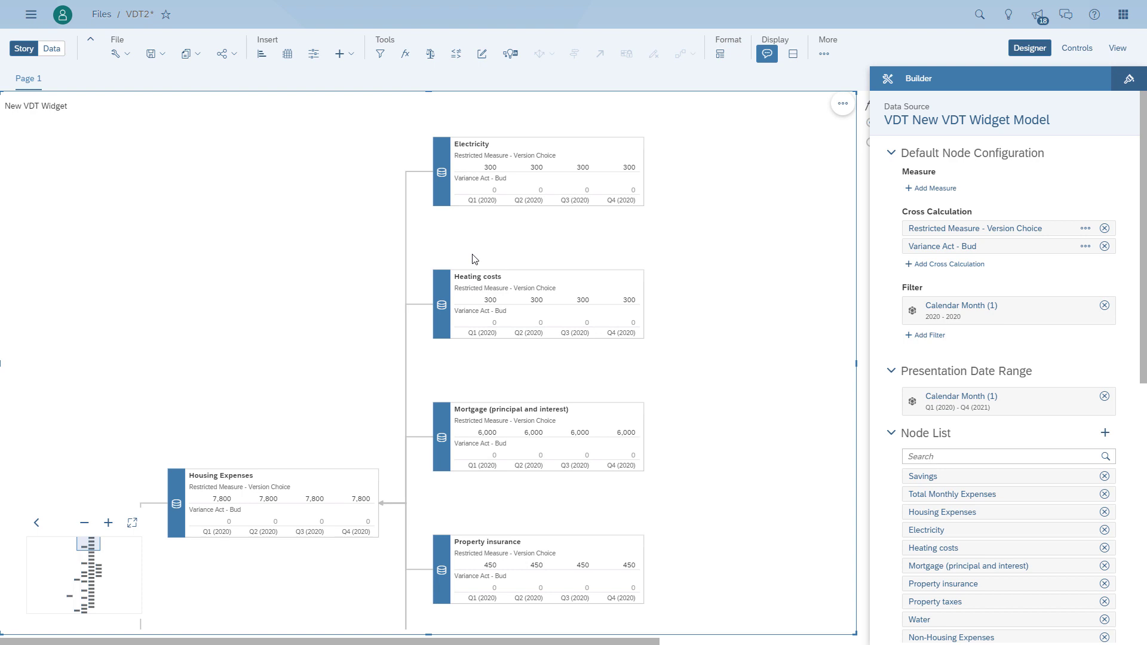
click(1116, 50)
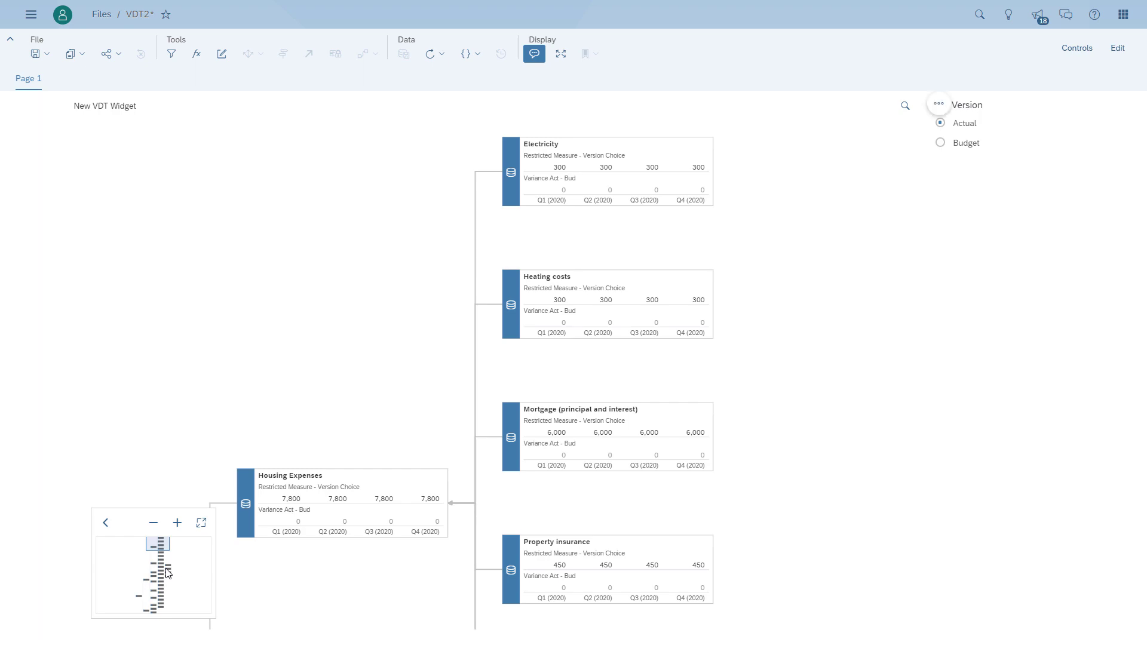
Step: Collapse the Car Expenses node in the value driver tree
drag(162, 545, 165, 562)
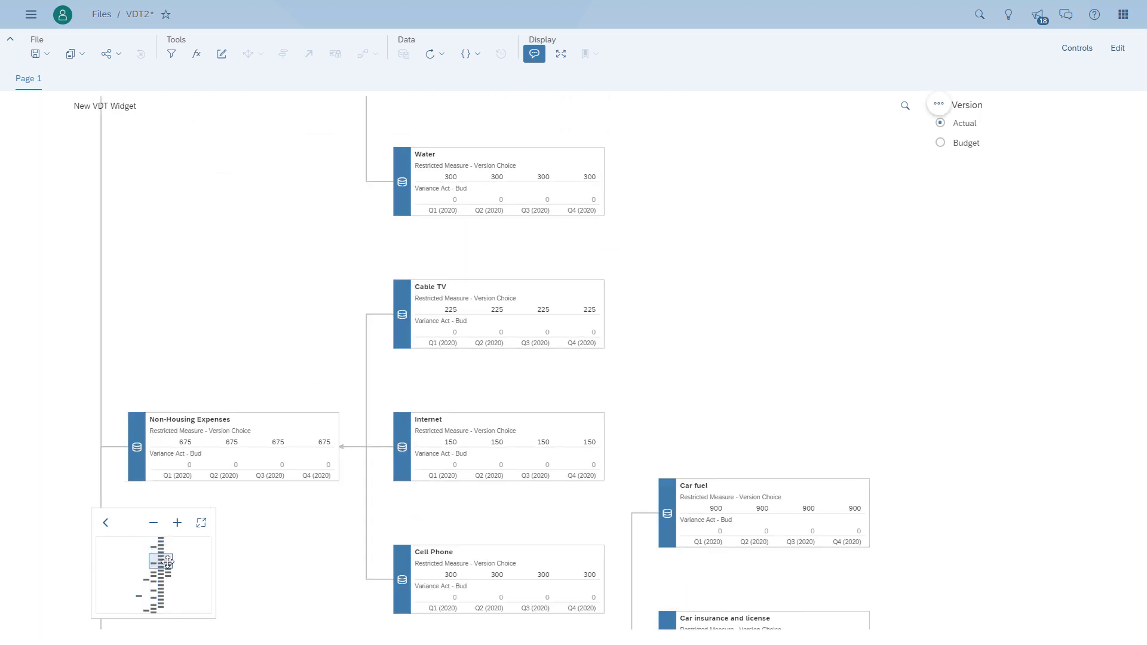
drag(540, 544, 448, 346)
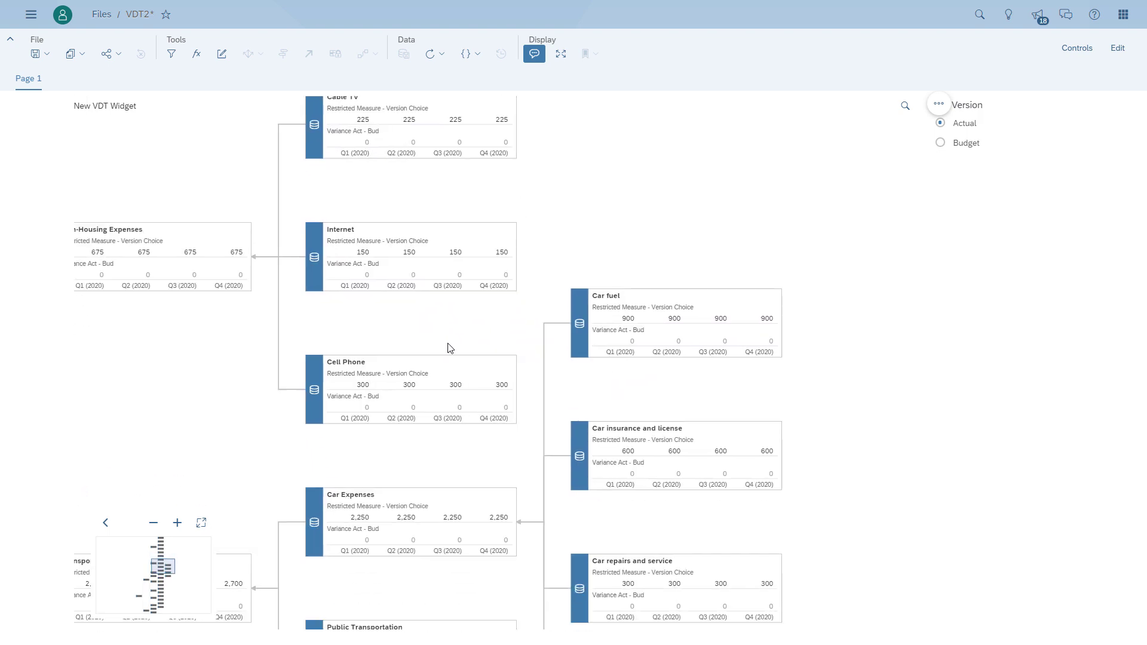
click(512, 505)
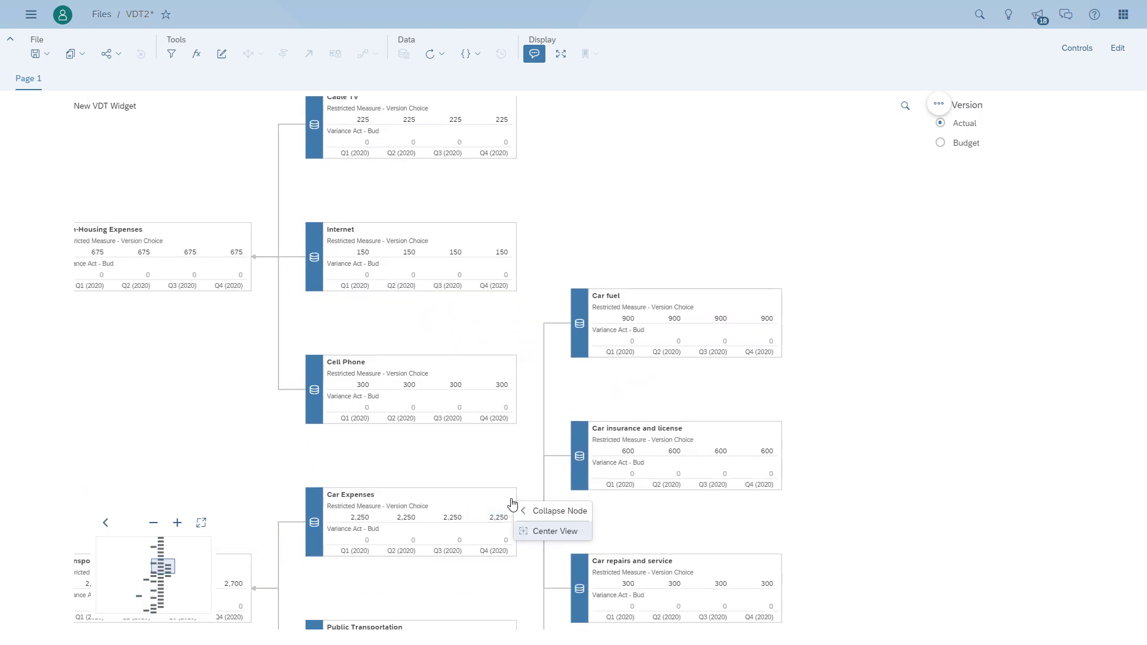
click(549, 513)
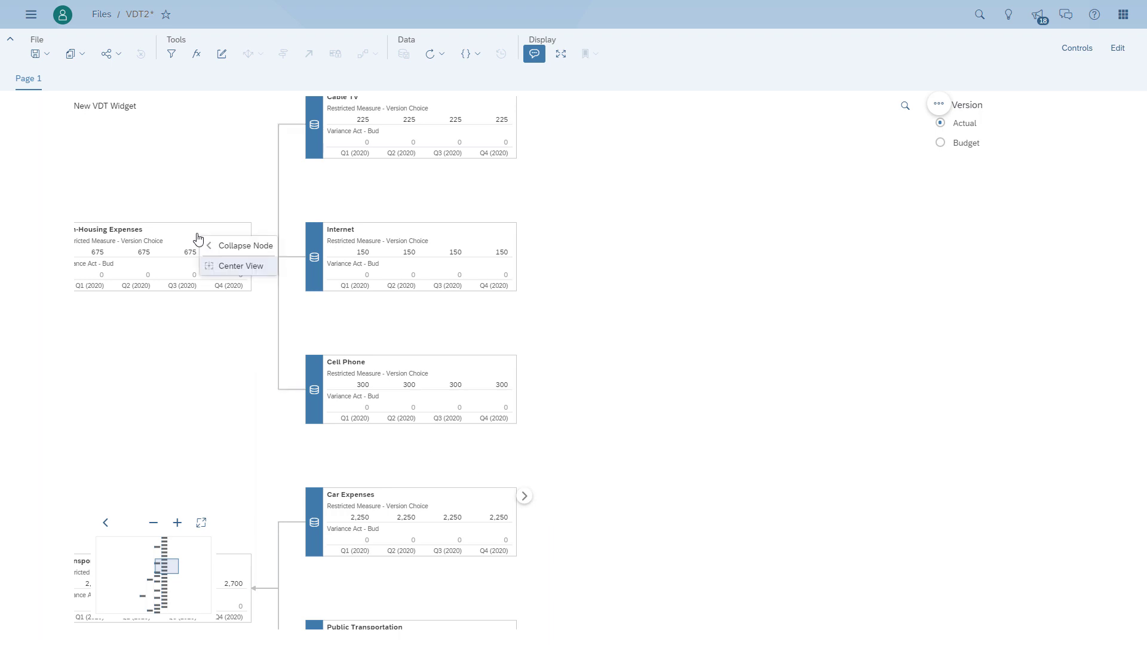
Step: Center the value driver tree's view on the Non-Housing Expenses node
click(233, 243)
mouse_move(234, 244)
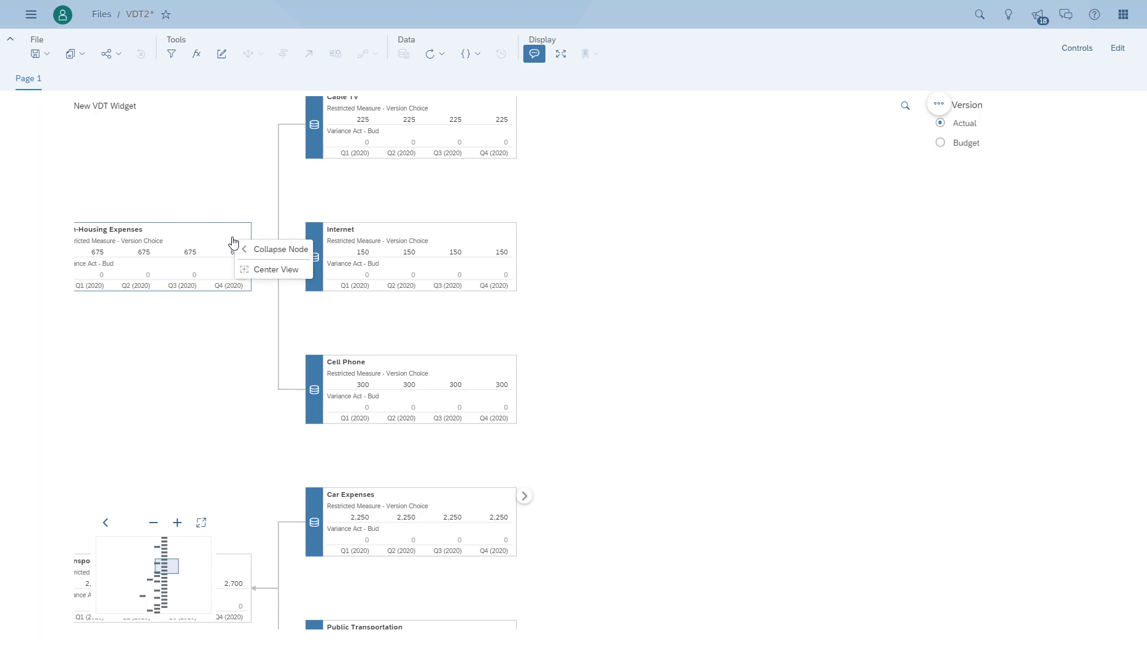
click(254, 270)
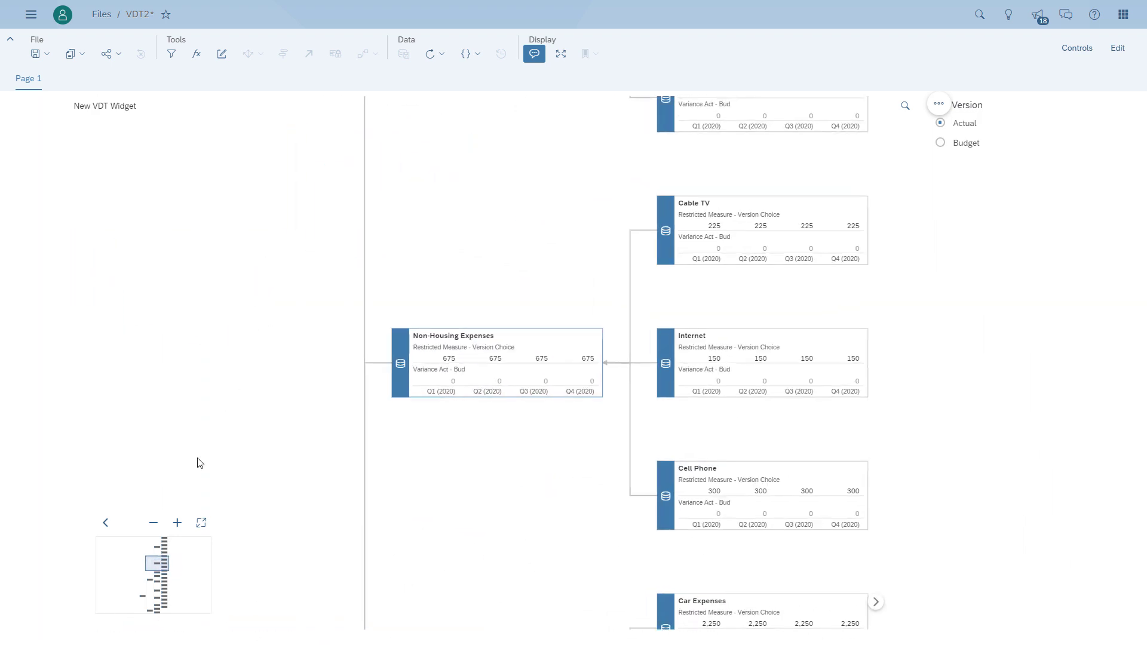
Step: Choose the Budget version and set the Electricity node's Q2 (2020) value to 400
click(158, 548)
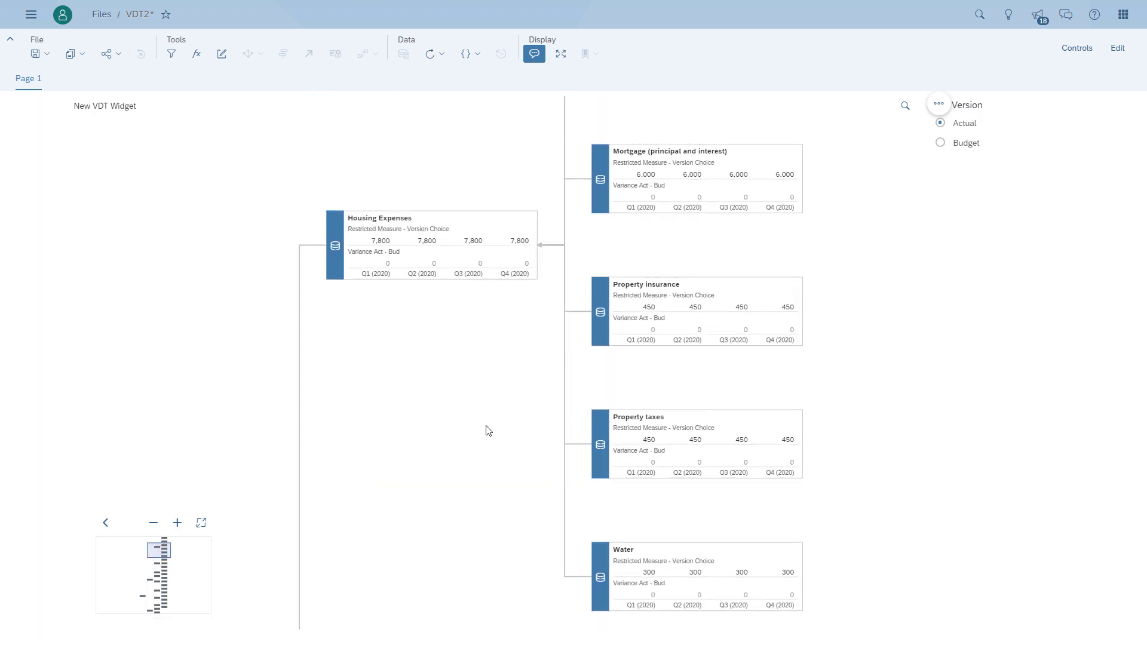
drag(476, 424, 320, 640)
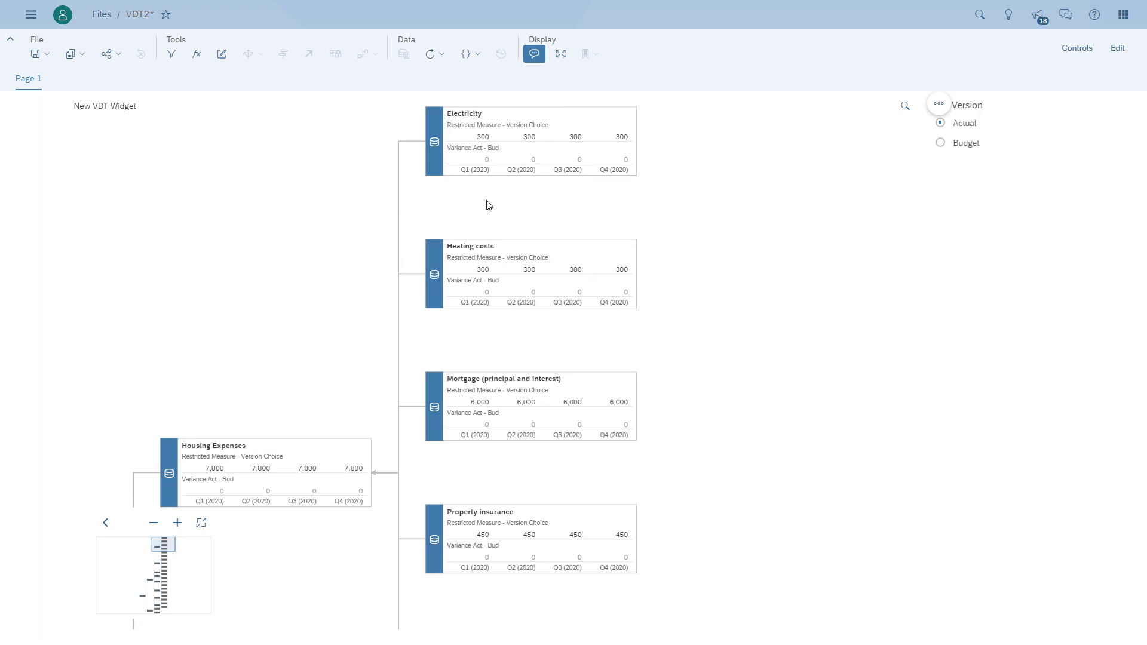
click(939, 143)
click(528, 138)
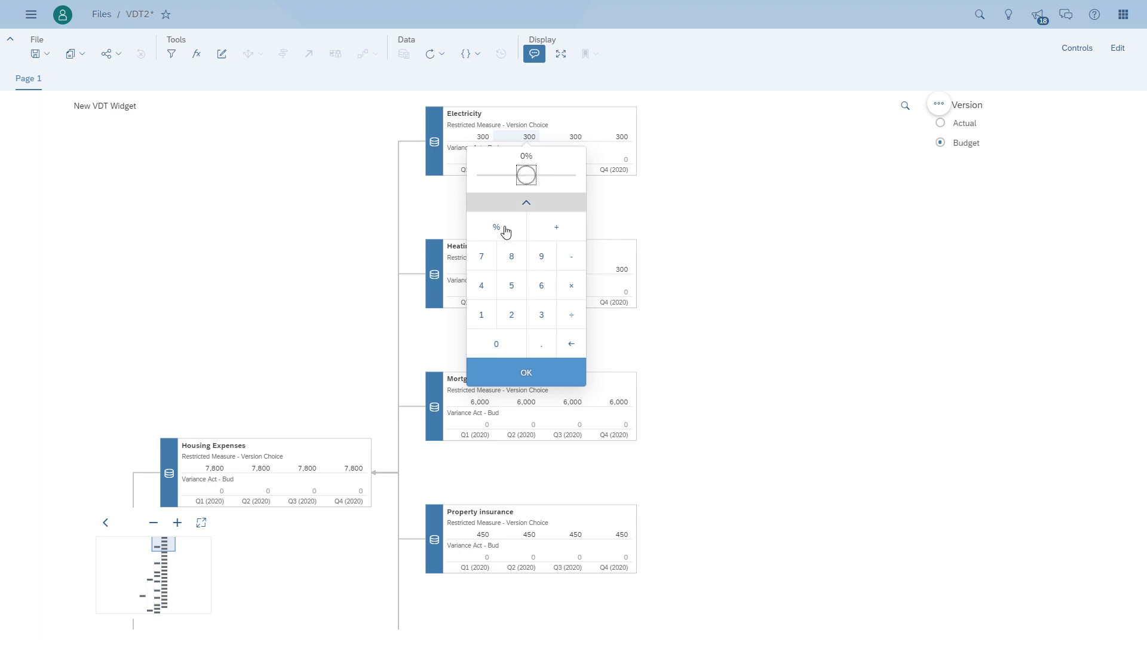
click(482, 286)
click(498, 345)
click(499, 346)
click(526, 373)
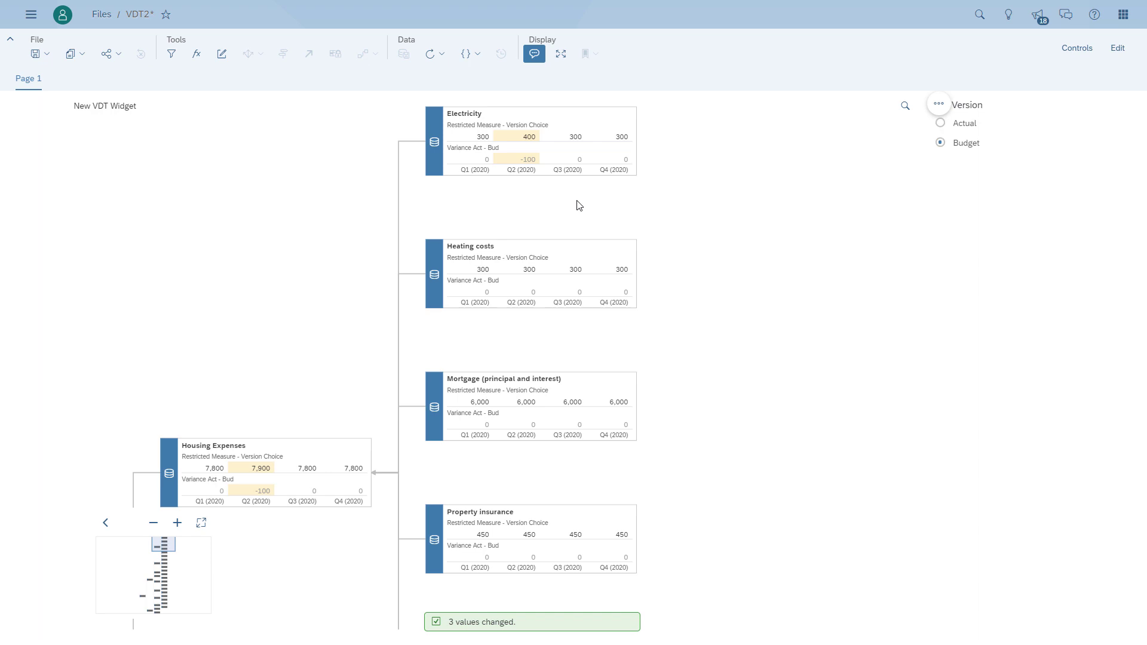
Step: Set the Electricity node's Q3 (2020) budget value to 450
click(574, 138)
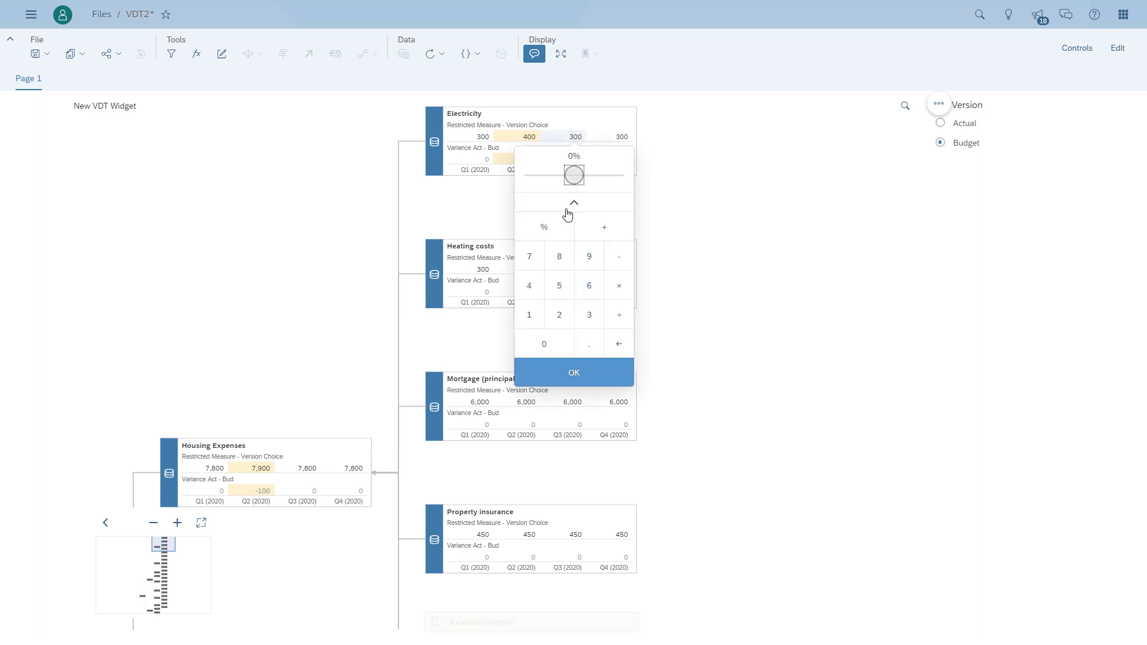
click(529, 286)
click(559, 285)
click(551, 346)
click(568, 377)
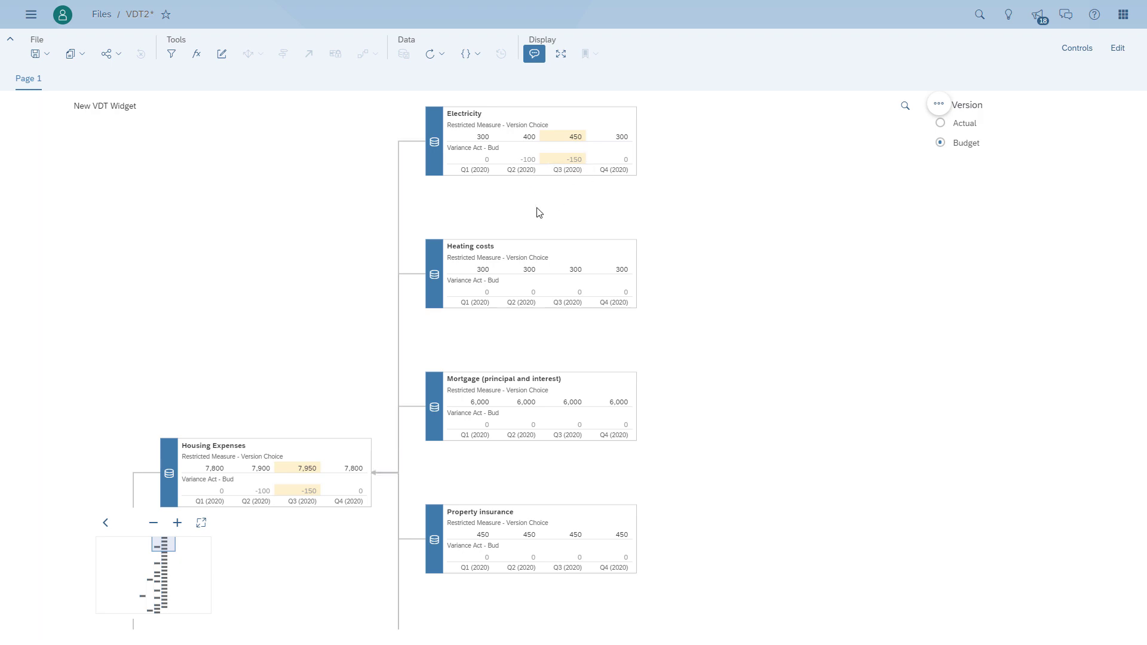
Step: Collapse the Housing Expenses node in the value driver tree
drag(330, 374, 383, 197)
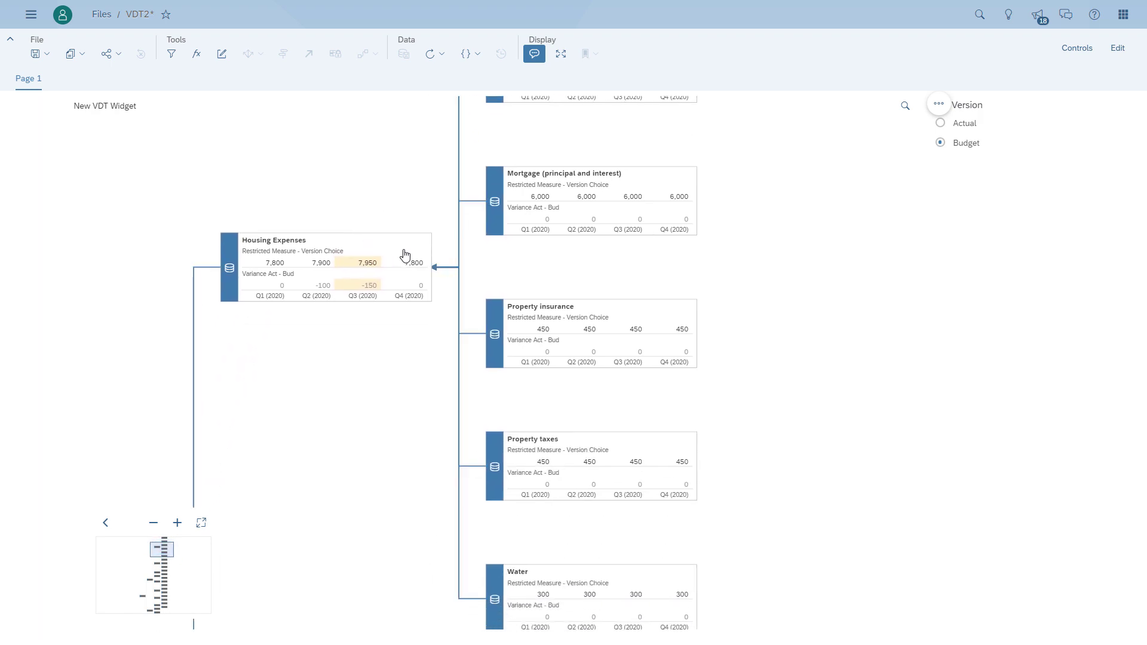
click(414, 252)
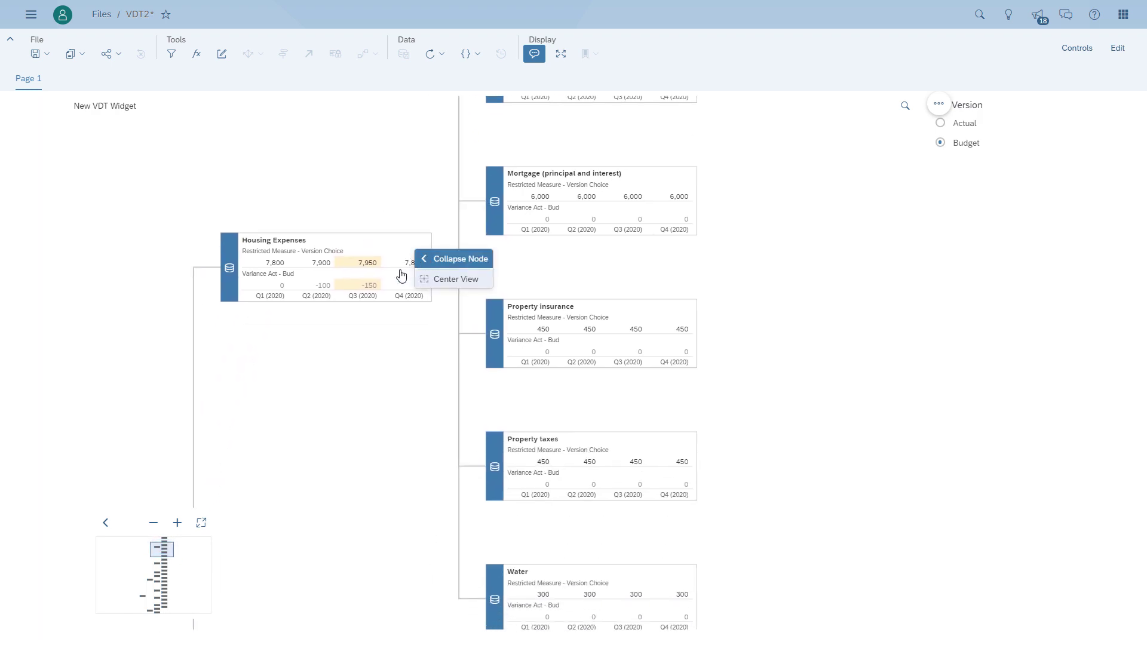
click(445, 261)
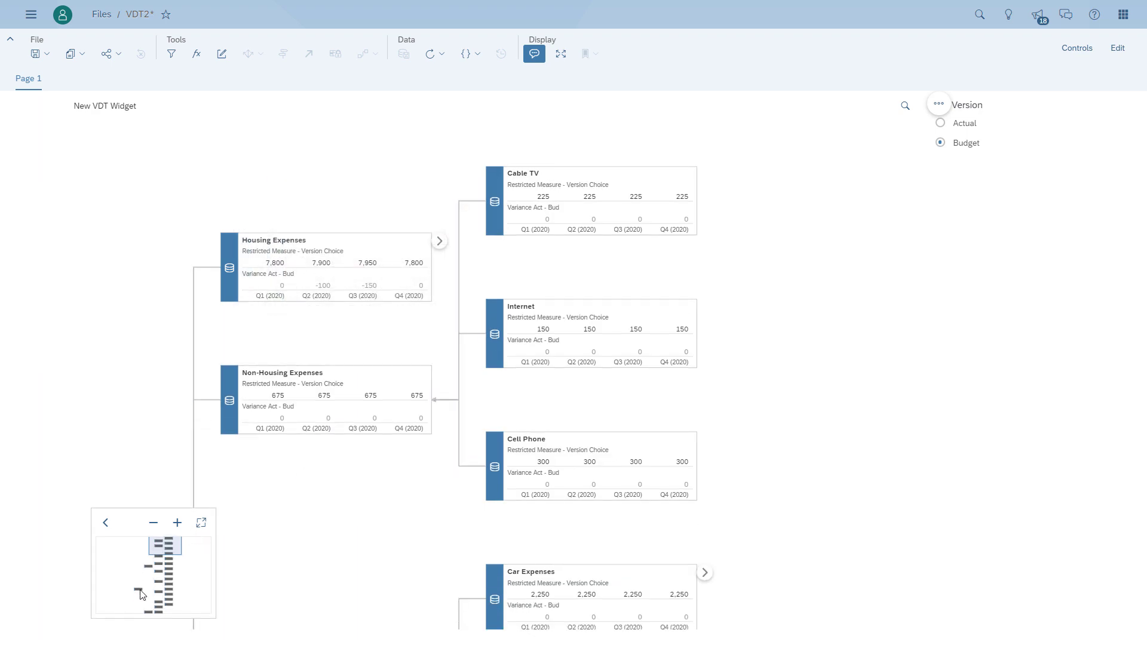
Step: Collapse the Total Monthly Expenses node in the value driver tree
drag(269, 532, 471, 243)
drag(285, 550, 323, 255)
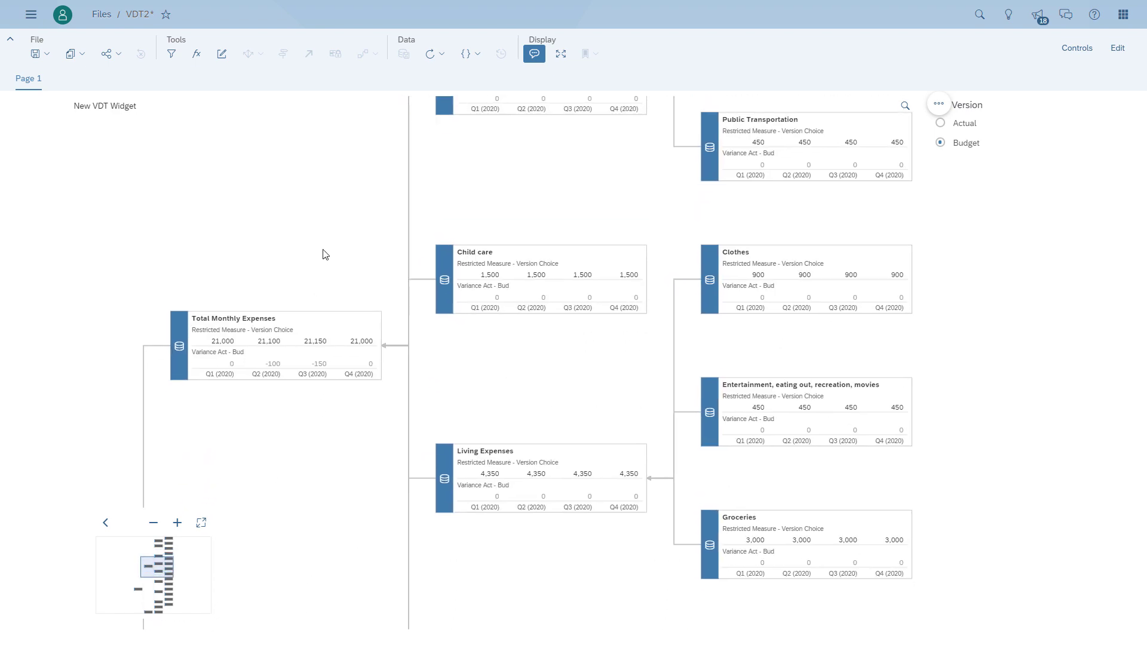
click(380, 327)
click(395, 332)
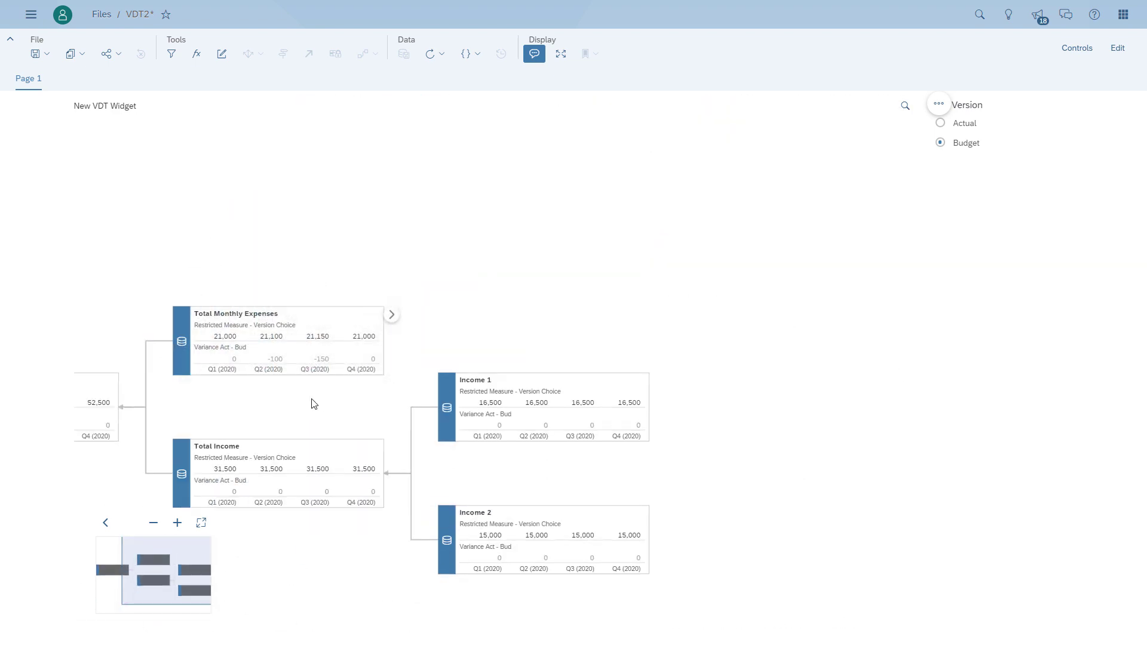